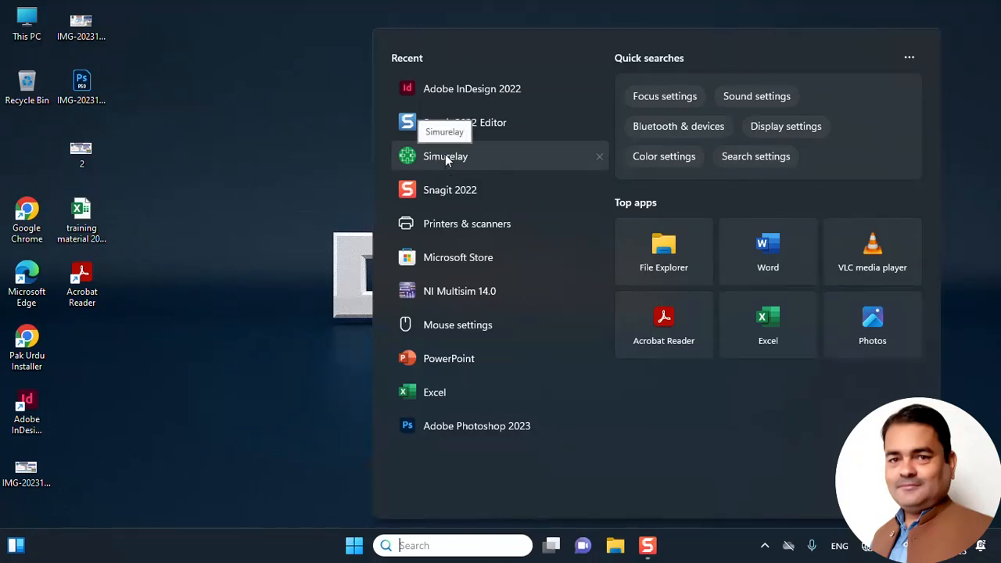
Step: Start Simurelay and open the saved "Automatic star delta" circuit from the Documents folder
{"action": "left_click", "coordinate": [445, 156]}
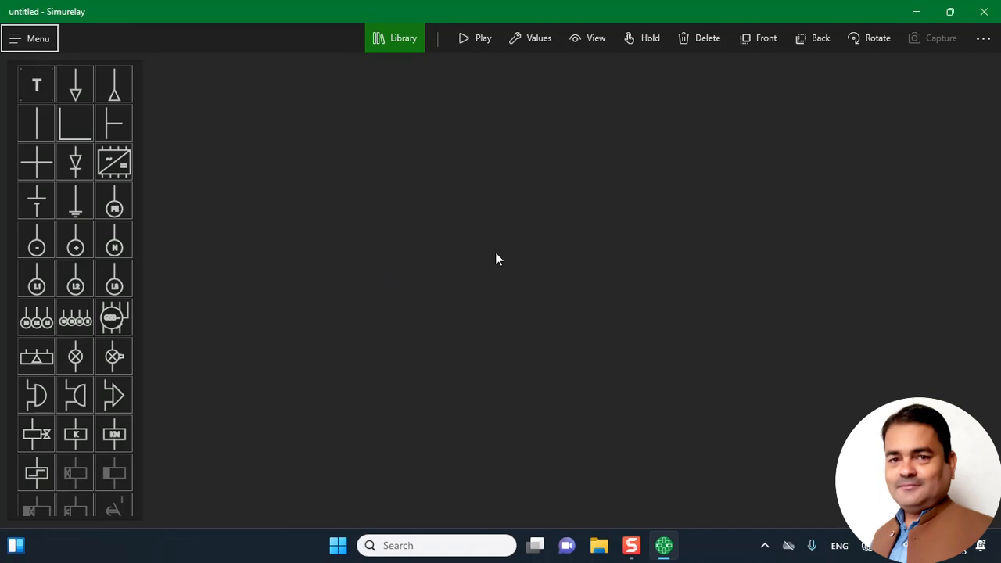
{"action": "left_click", "coordinate": [31, 40]}
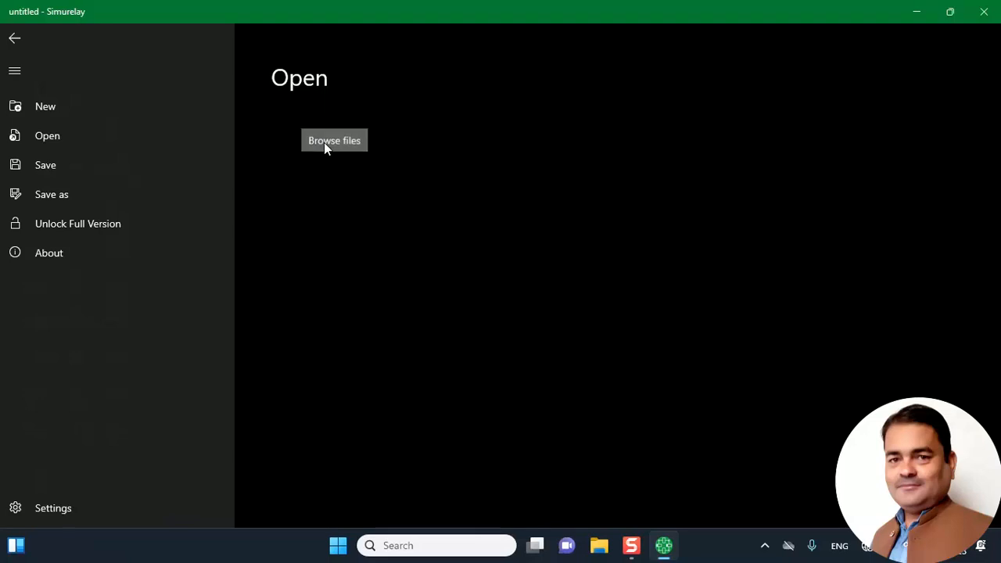
{"action": "left_click", "coordinate": [324, 143]}
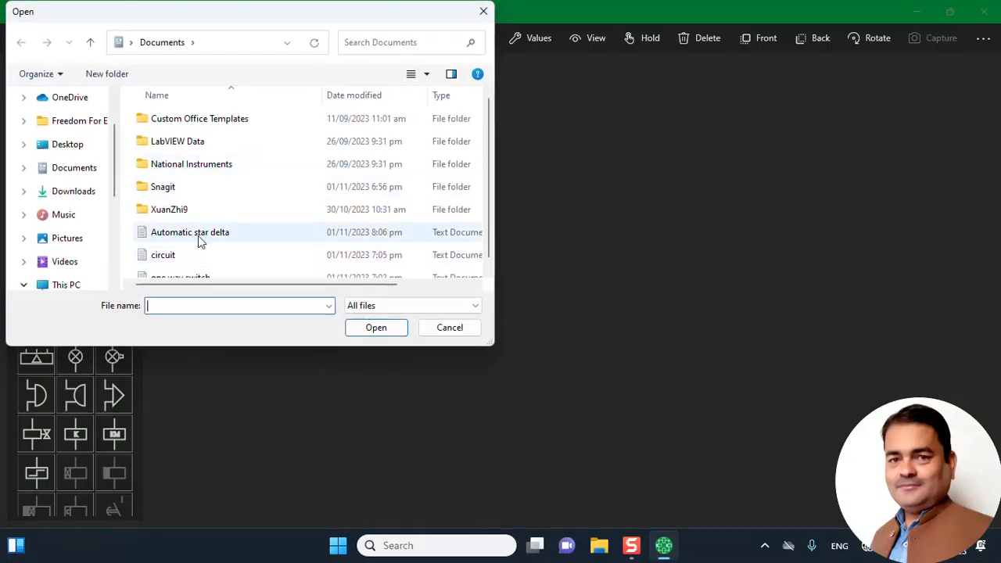
{"action": "left_click", "coordinate": [201, 233]}
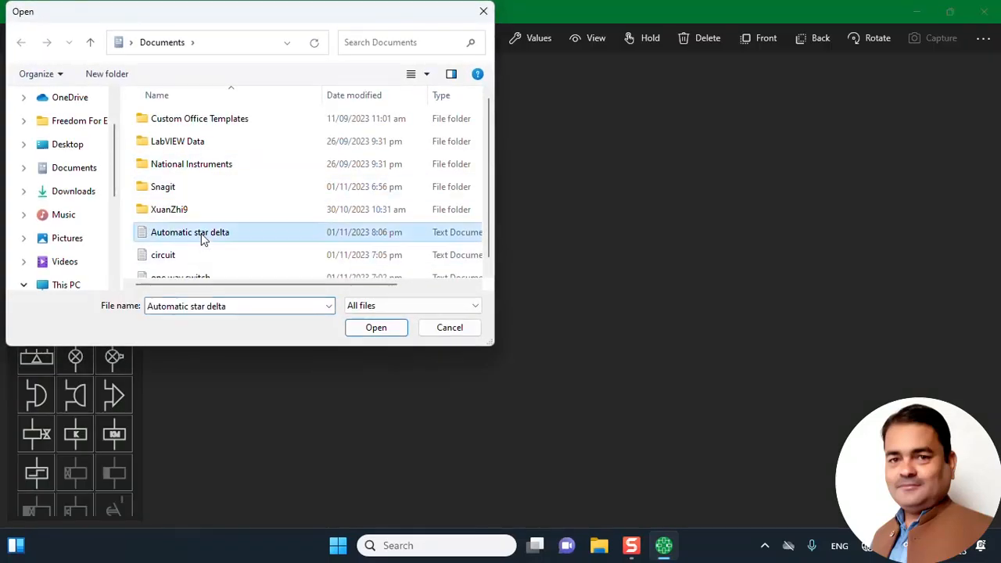
{"action": "left_click", "coordinate": [375, 329]}
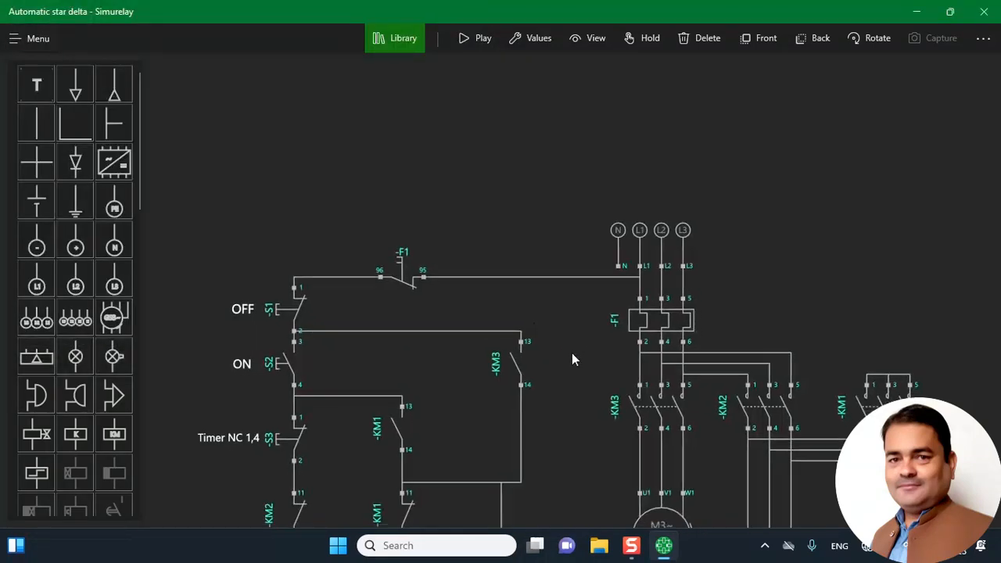
{"action": "left_click_drag", "start_coordinate": [572, 353], "coordinate": [565, 216]}
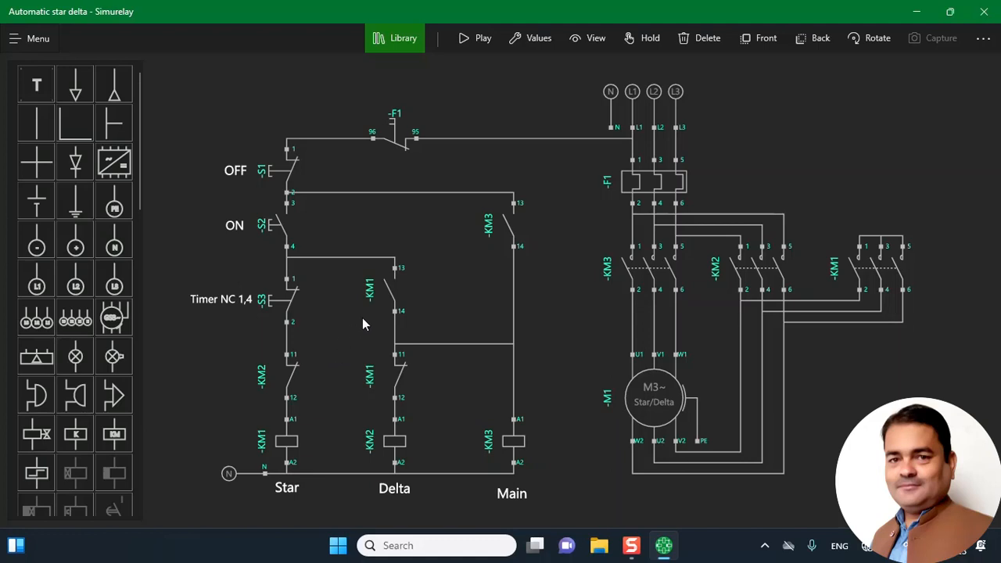
Step: Simulate the star-delta circuit, operating the ON button S2 and the timer contact S3, and stop the simulation
{"action": "left_click", "coordinate": [479, 39]}
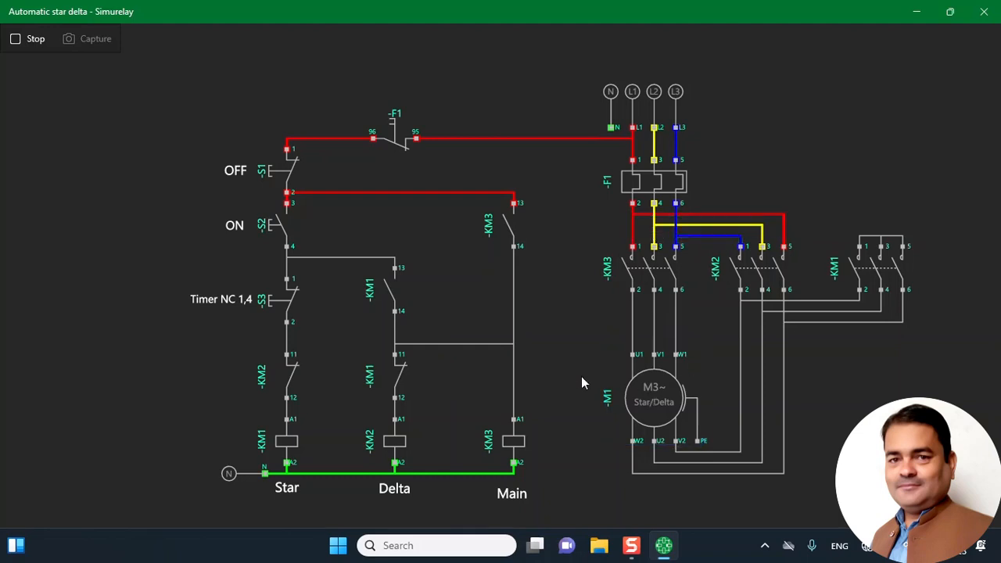
{"action": "left_click", "coordinate": [266, 227]}
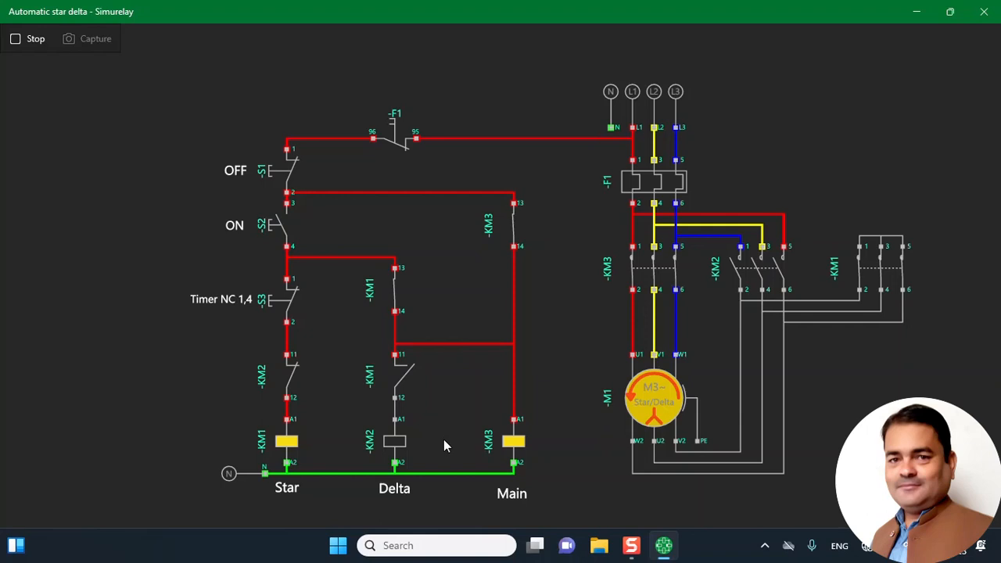
{"action": "left_click", "coordinate": [268, 307]}
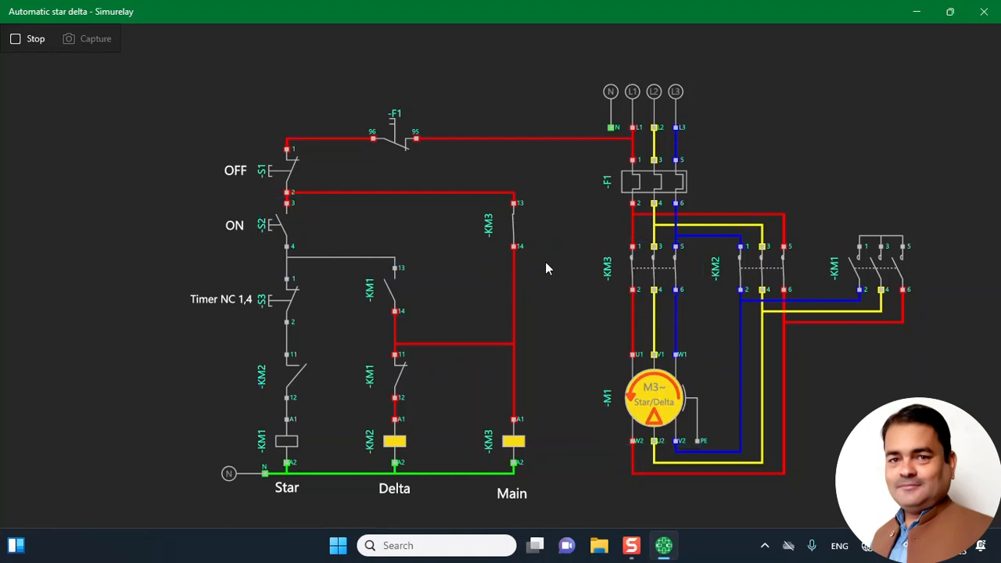
{"action": "left_click", "coordinate": [23, 41]}
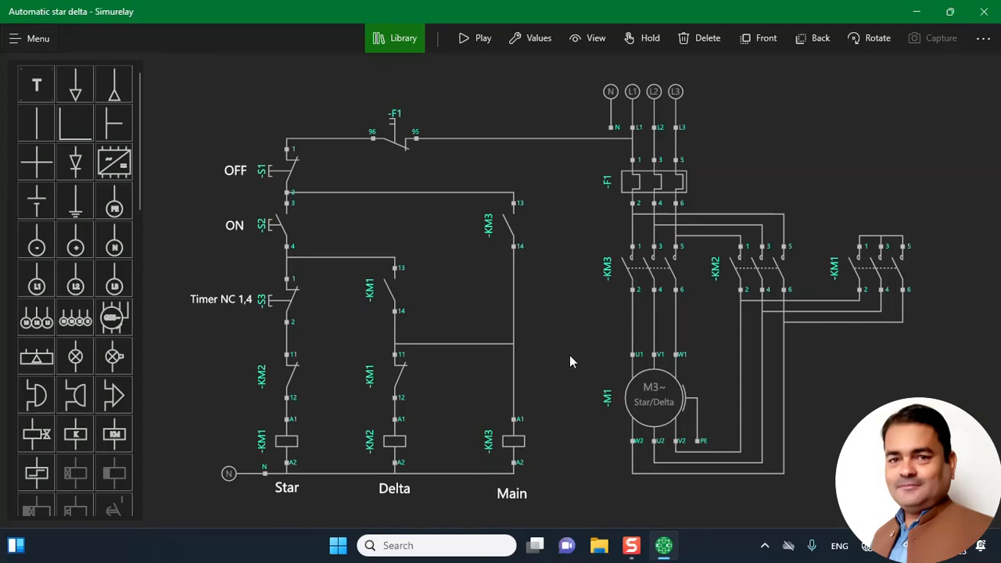
Step: Create a new blank circuit in place of the open star-delta drawing
{"action": "left_click", "coordinate": [26, 43]}
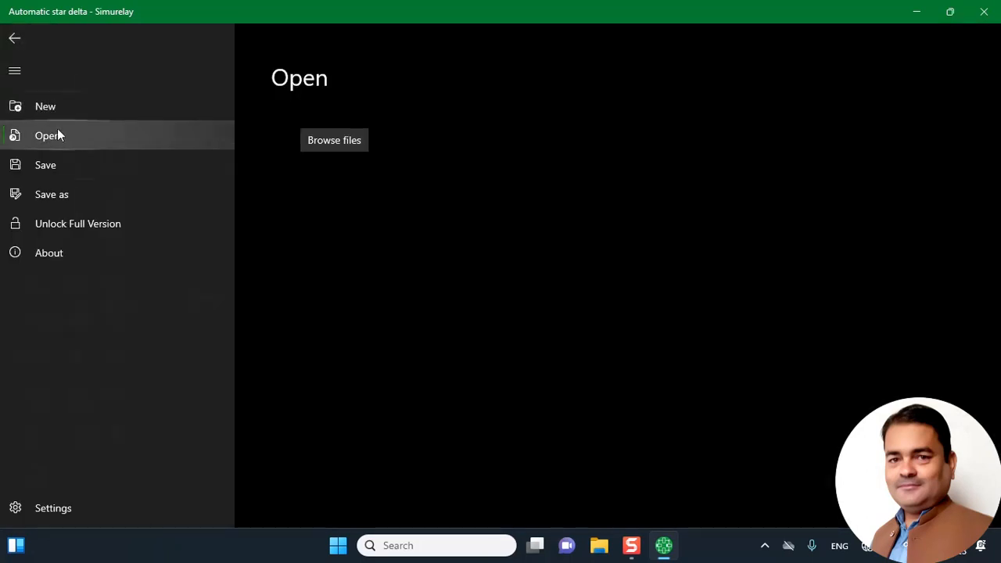
{"action": "left_click", "coordinate": [44, 107]}
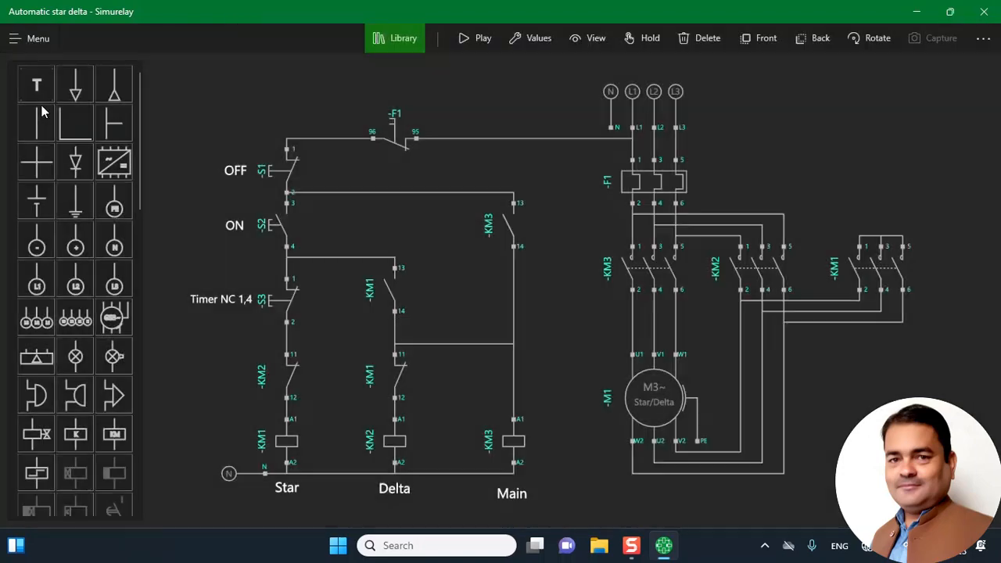
{"action": "left_click", "coordinate": [502, 317]}
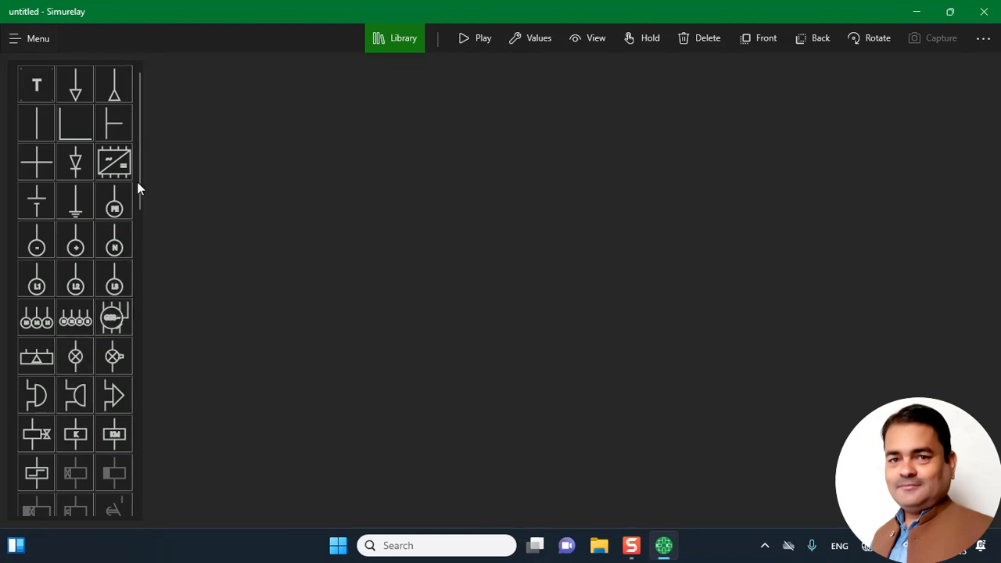
Step: Look through the whole component library from first to last symbol, and hide and show it again
{"action": "left_click_drag", "start_coordinate": [137, 182], "coordinate": [140, 508]}
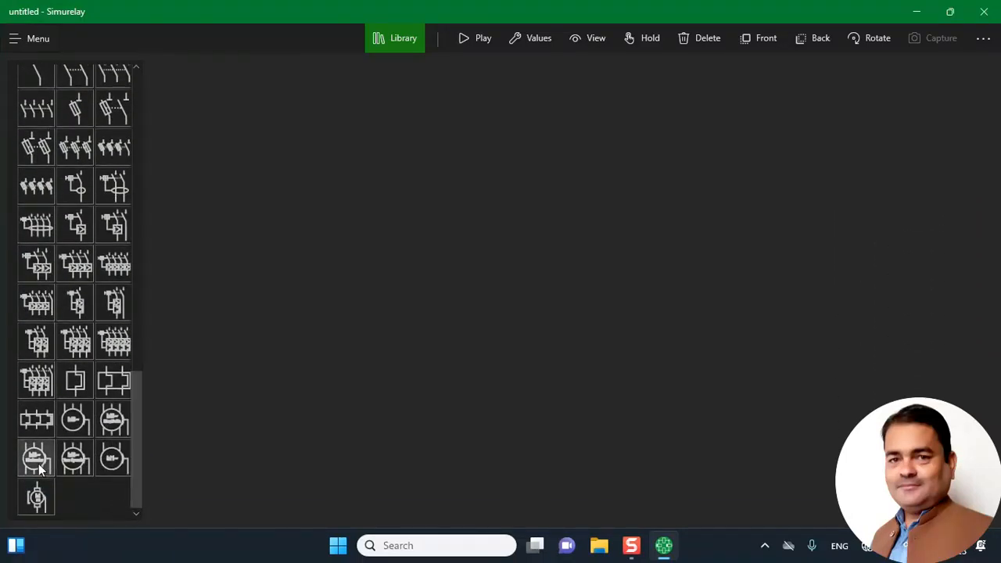
{"action": "left_click_drag", "start_coordinate": [135, 470], "coordinate": [144, 148]}
{"action": "left_click", "coordinate": [402, 37]}
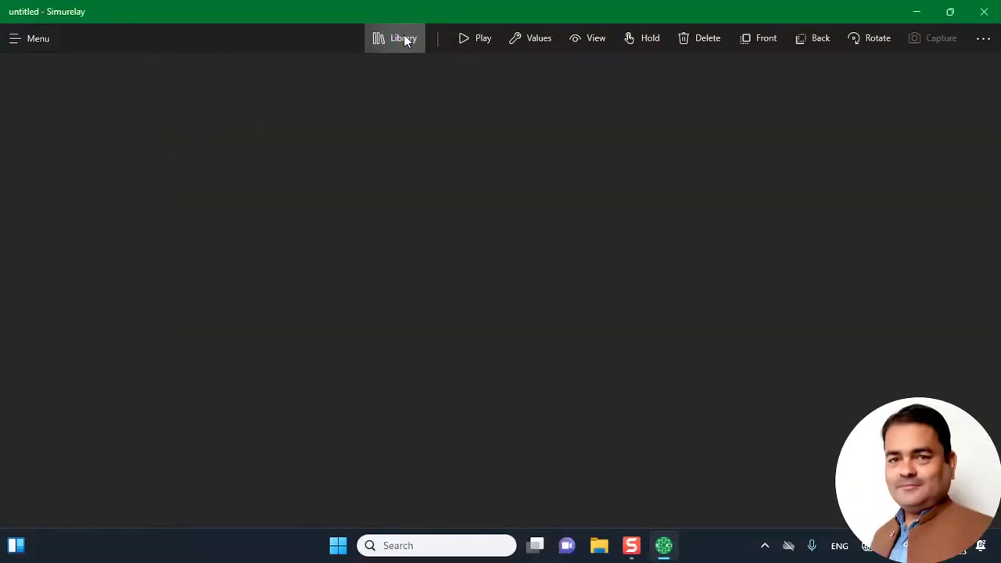
{"action": "left_click", "coordinate": [407, 36]}
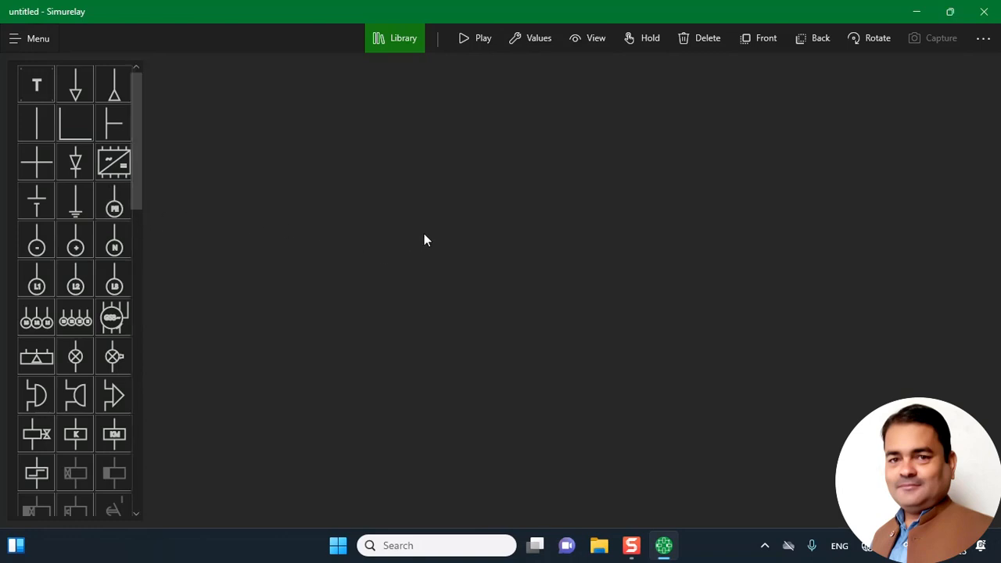
Step: Try the light theme and return to the dark theme
{"action": "left_click", "coordinate": [983, 38]}
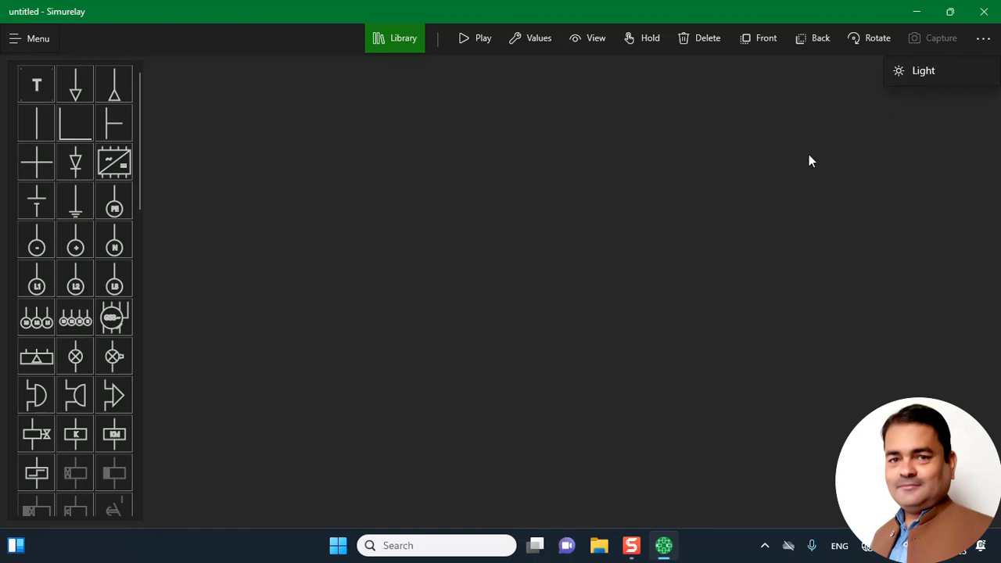
{"action": "left_click", "coordinate": [923, 73]}
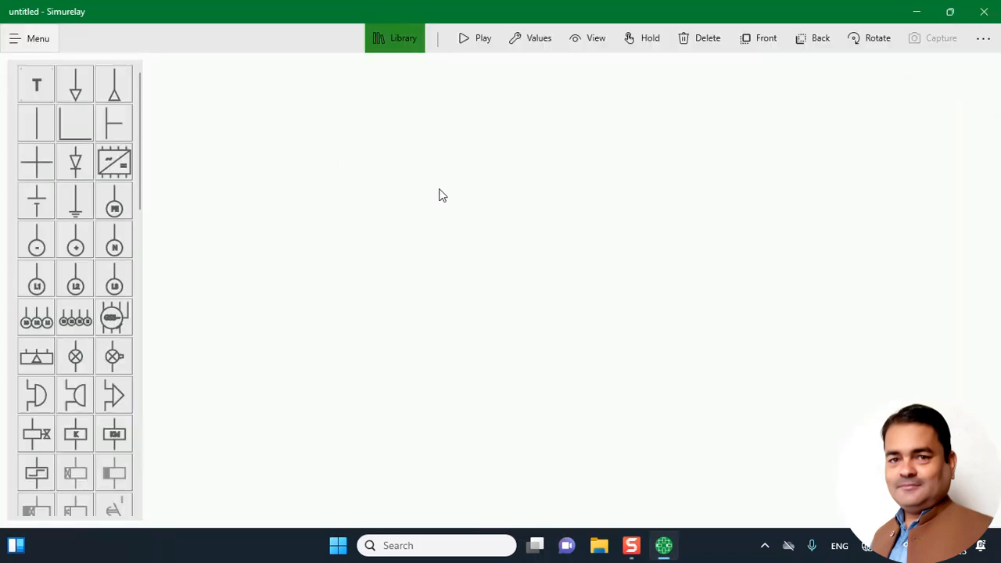
{"action": "left_click", "coordinate": [983, 39]}
{"action": "left_click", "coordinate": [926, 74]}
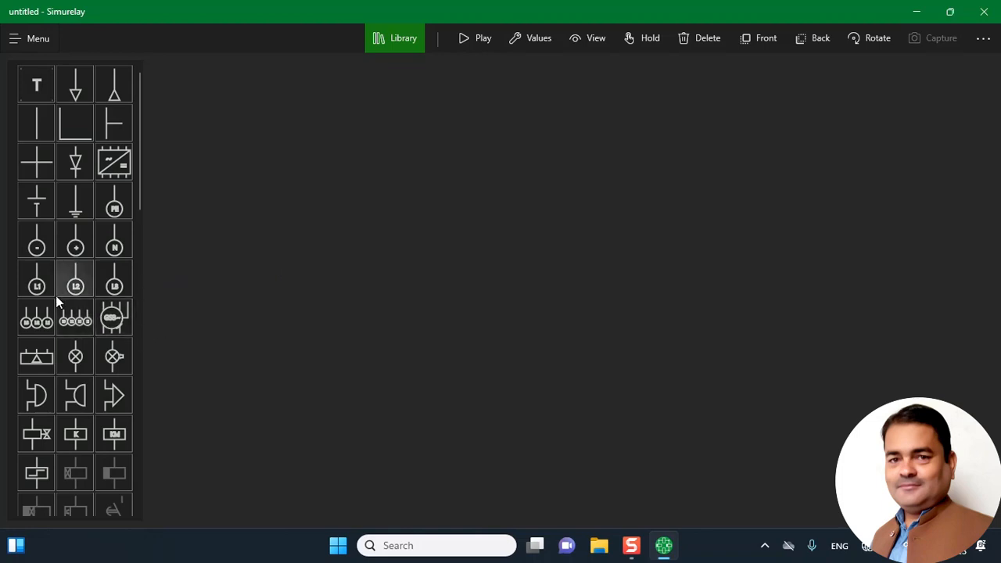
Step: Add an L1 phase source to the empty canvas and position it toward the upper-left area
{"action": "left_click", "coordinate": [36, 282]}
{"action": "left_click_drag", "start_coordinate": [505, 344], "coordinate": [368, 254]}
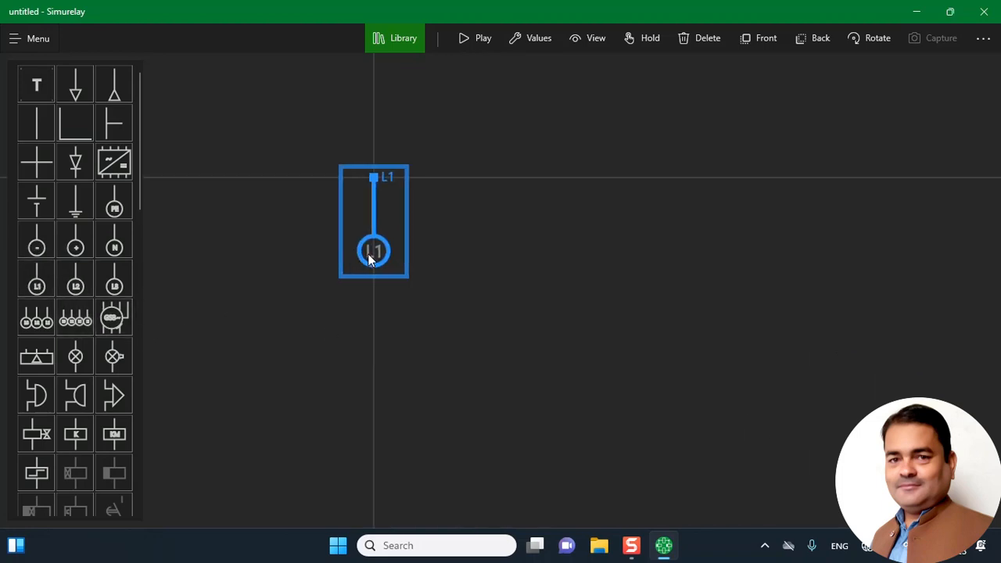
{"action": "scroll", "coordinate": [633, 305], "scroll_direction": "down", "scroll_amount": 2}
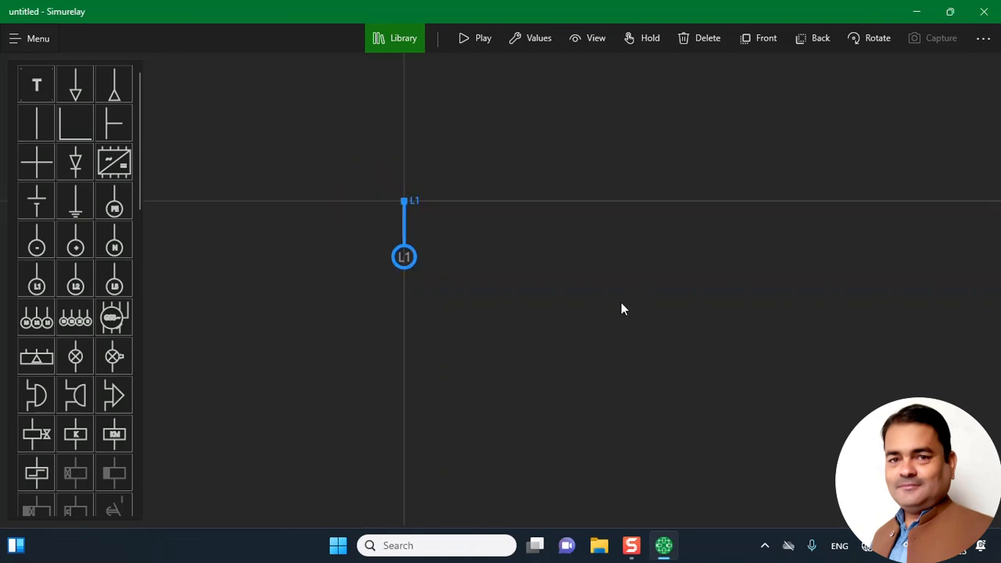
{"action": "scroll", "coordinate": [621, 305], "scroll_direction": "up", "scroll_amount": 1}
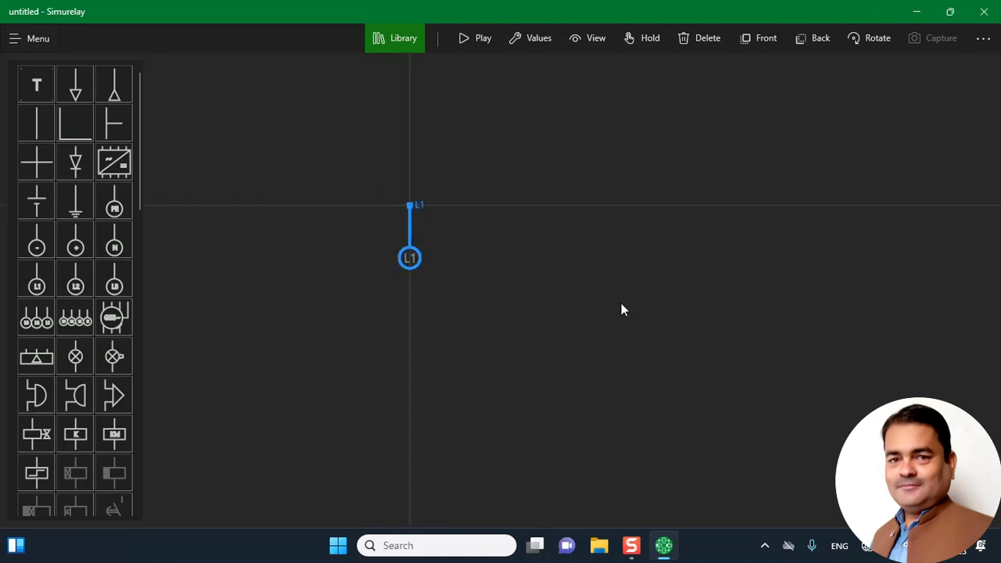
{"action": "scroll", "coordinate": [622, 304], "scroll_direction": "down", "scroll_amount": 1}
{"action": "scroll", "coordinate": [621, 304], "scroll_direction": "up", "scroll_amount": 3}
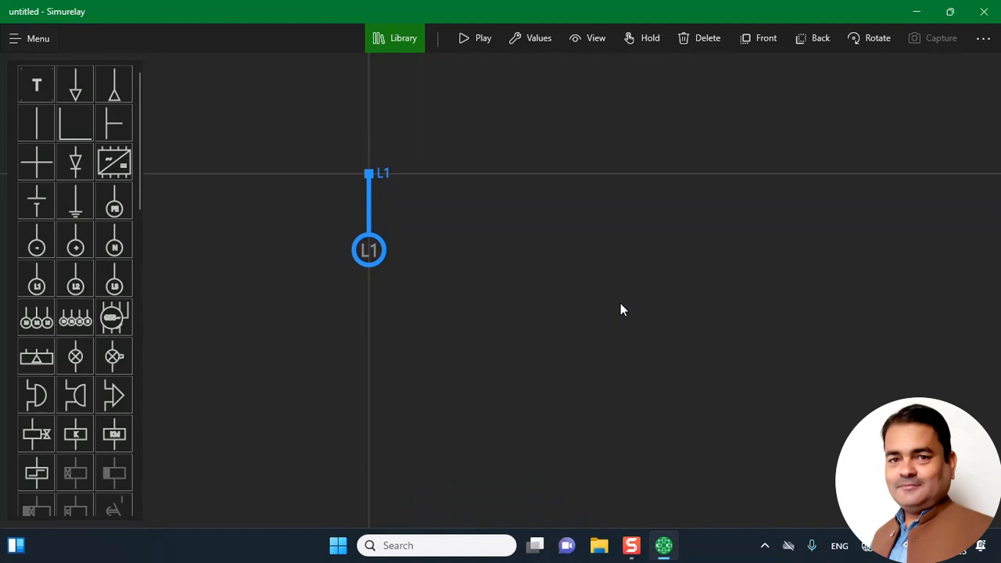
{"action": "left_click_drag", "start_coordinate": [467, 239], "coordinate": [426, 235]}
{"action": "left_click", "coordinate": [353, 242]}
{"action": "left_click", "coordinate": [435, 217]}
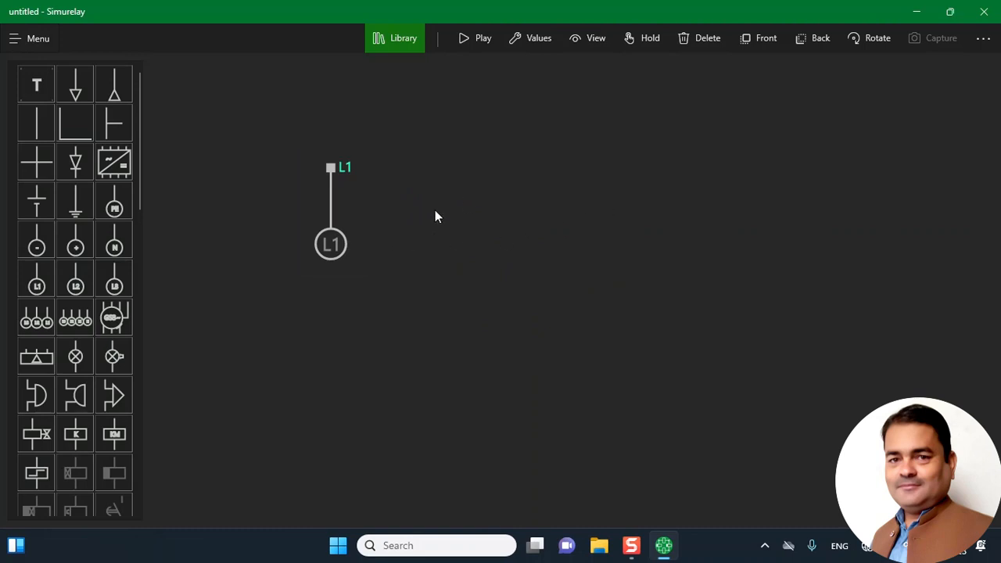
Step: Rotate the L1 source to horizontal with its terminal facing right, and move it lower on the canvas
{"action": "left_click", "coordinate": [335, 247]}
{"action": "left_click", "coordinate": [336, 243]}
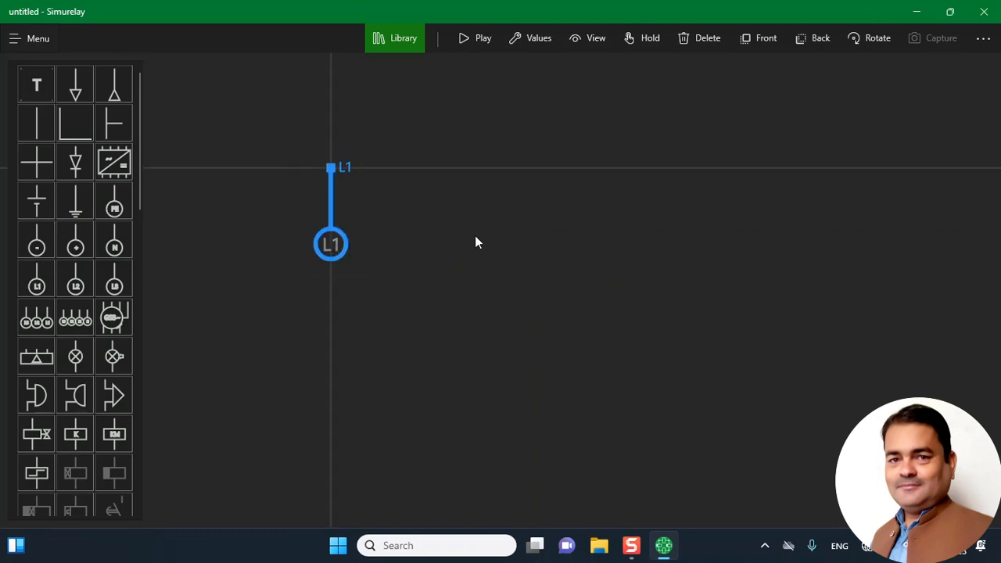
{"action": "left_click", "coordinate": [876, 40]}
{"action": "left_click", "coordinate": [305, 237]}
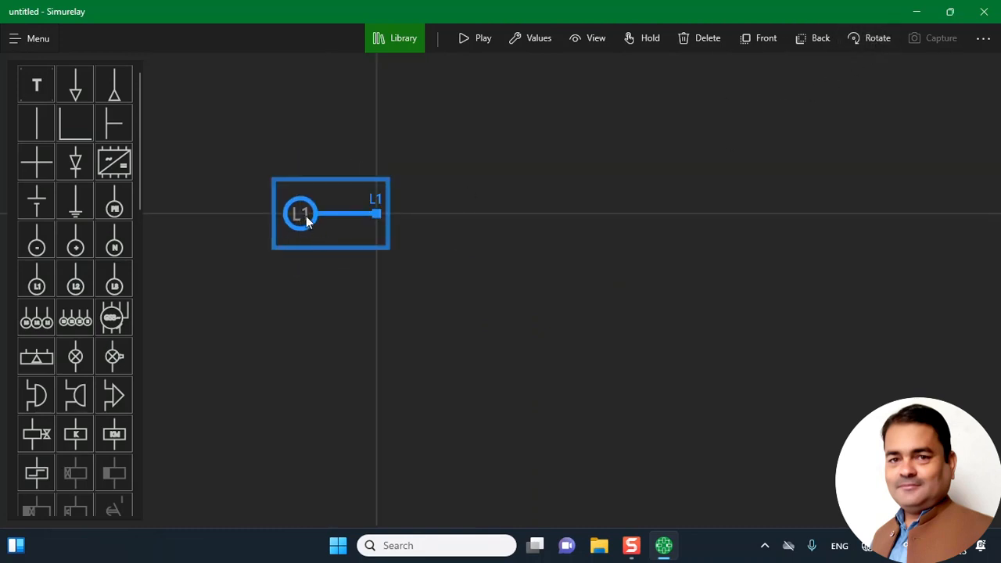
{"action": "left_click_drag", "start_coordinate": [306, 216], "coordinate": [286, 376]}
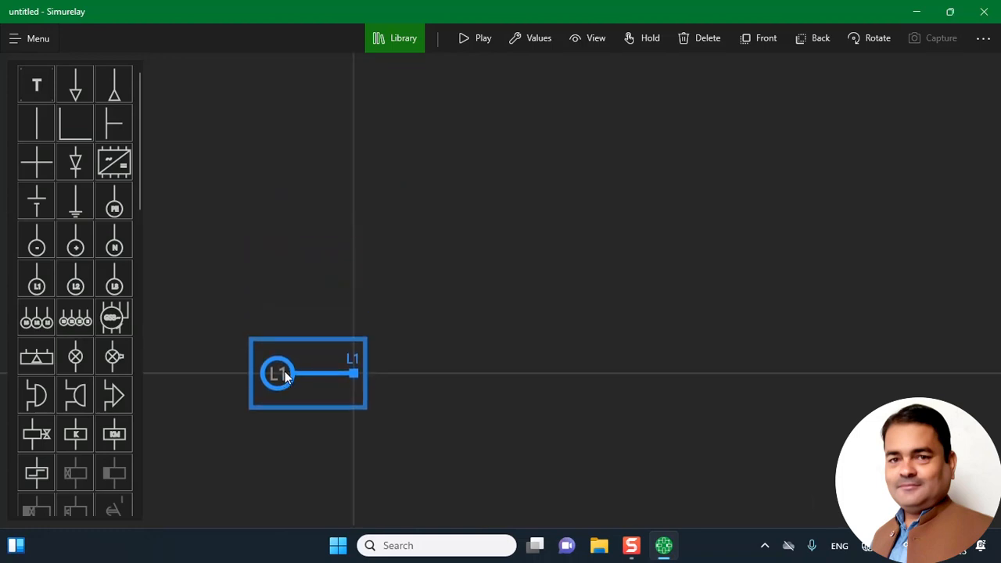
Step: Add a Neutral source, rotate it to horizontal, and align it vertically below the L1 source, moving L1 back up
{"action": "left_click", "coordinate": [115, 249]}
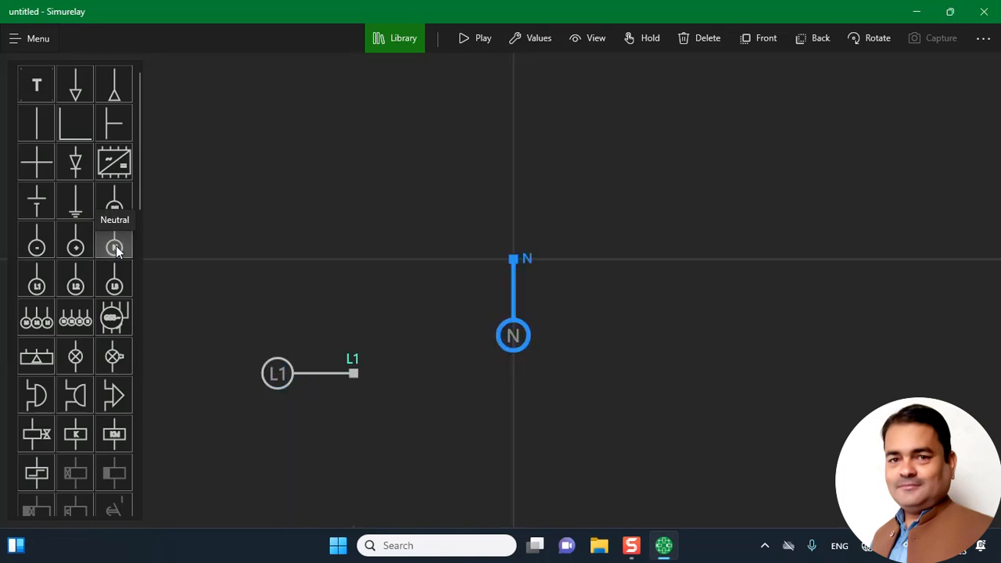
{"action": "left_click_drag", "start_coordinate": [512, 346], "coordinate": [439, 354]}
{"action": "left_click", "coordinate": [873, 39]}
{"action": "left_click_drag", "start_coordinate": [283, 380], "coordinate": [282, 222]}
{"action": "left_click", "coordinate": [437, 353]}
{"action": "left_click_drag", "start_coordinate": [437, 353], "coordinate": [287, 402]}
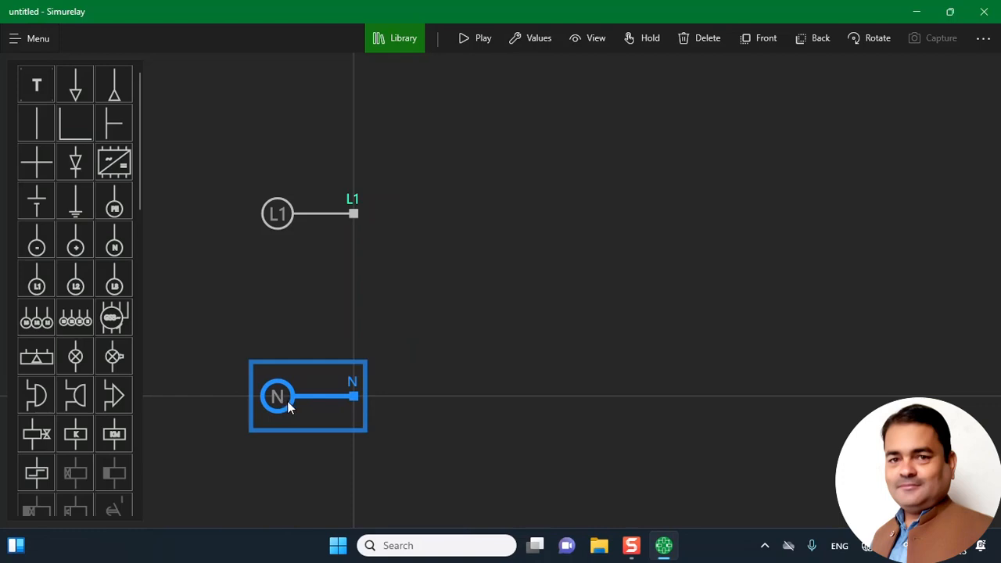
Step: Add a Signal Lamp and place it vertically to the right of the sources, at a height between L1 and N
{"action": "left_click", "coordinate": [75, 358]}
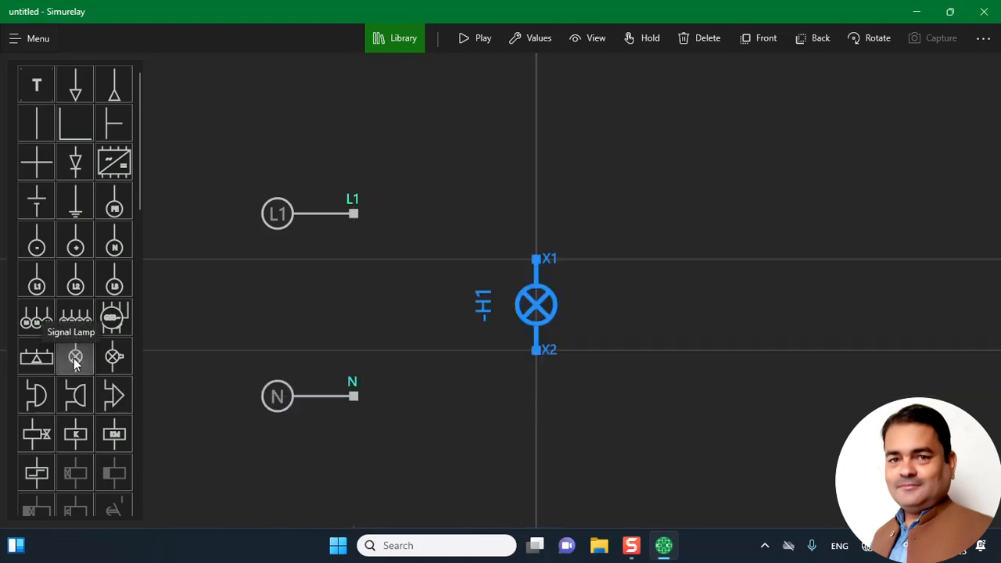
{"action": "left_click", "coordinate": [535, 312]}
{"action": "left_click_drag", "start_coordinate": [535, 312], "coordinate": [648, 308]}
{"action": "left_click", "coordinate": [391, 440]}
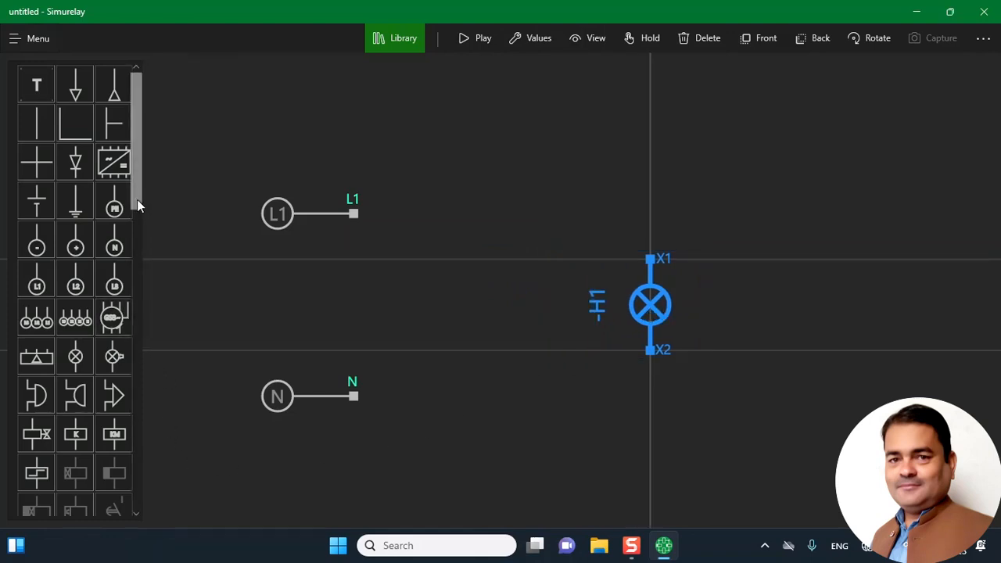
Step: Add a normally open manual switch between the L1 source and the lamp, and rotate it to horizontal with terminal 4 facing L1
{"action": "left_click_drag", "start_coordinate": [137, 200], "coordinate": [145, 341]}
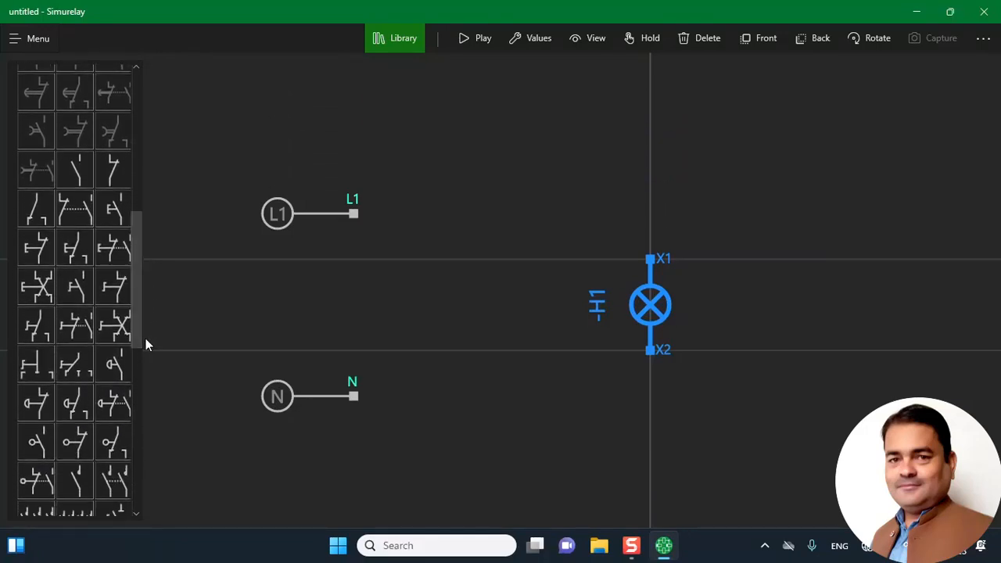
{"action": "left_click", "coordinate": [74, 290]}
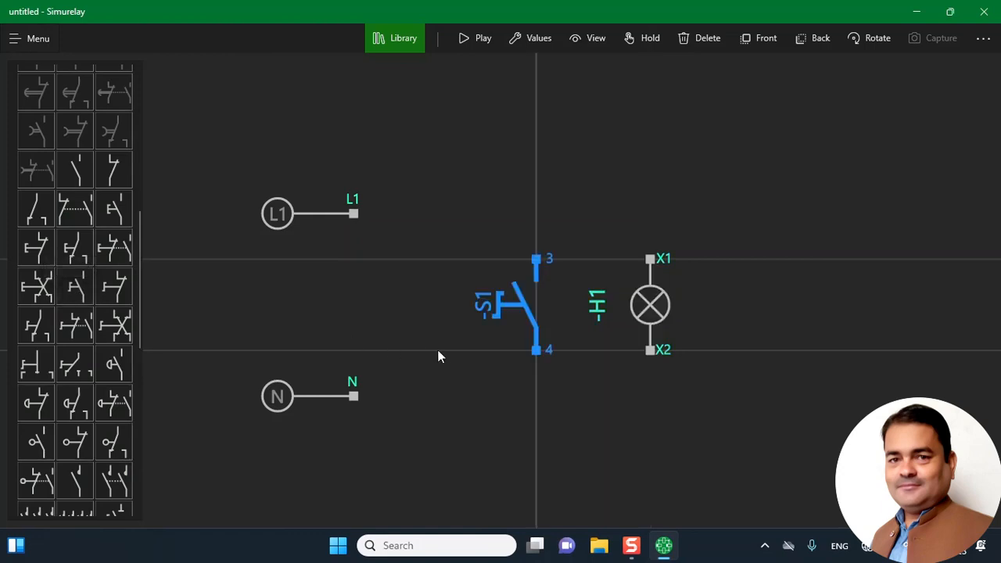
{"action": "left_click_drag", "start_coordinate": [522, 316], "coordinate": [512, 262]}
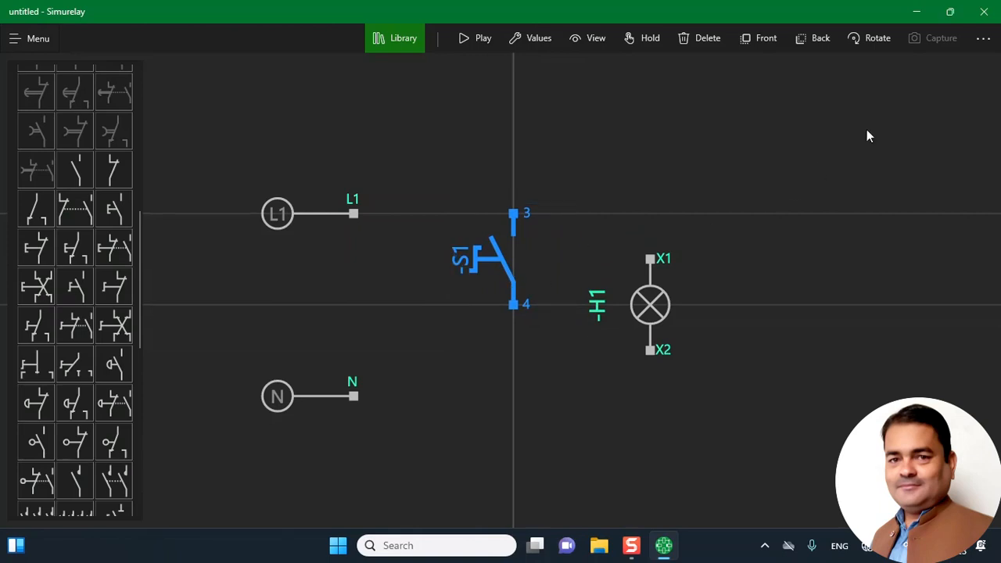
{"action": "left_click", "coordinate": [875, 40]}
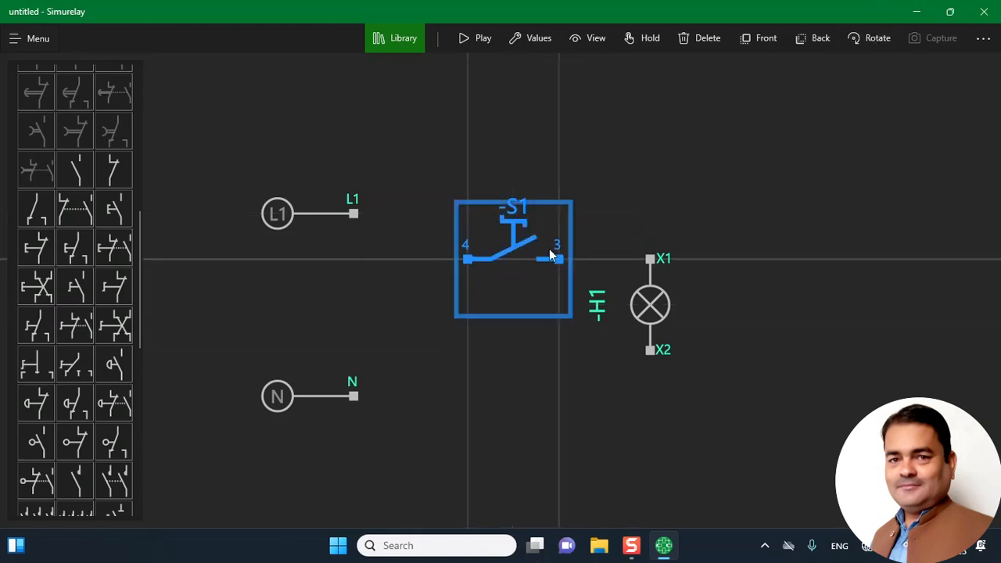
Step: Move switch S1 up in line with the L1 source and wire the L1 terminal to switch terminal 4
{"action": "left_click_drag", "start_coordinate": [501, 258], "coordinate": [510, 224]}
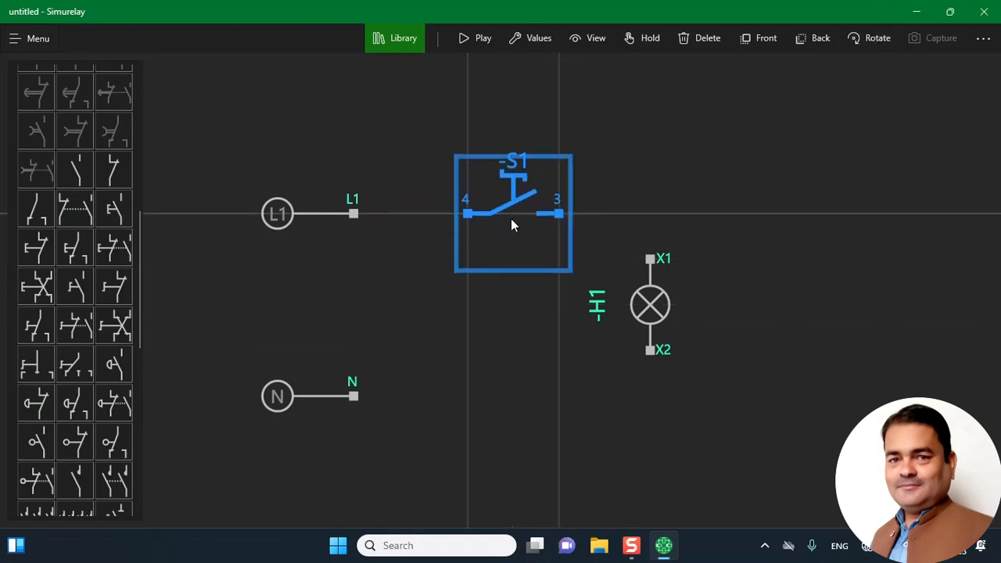
{"action": "left_click", "coordinate": [391, 298]}
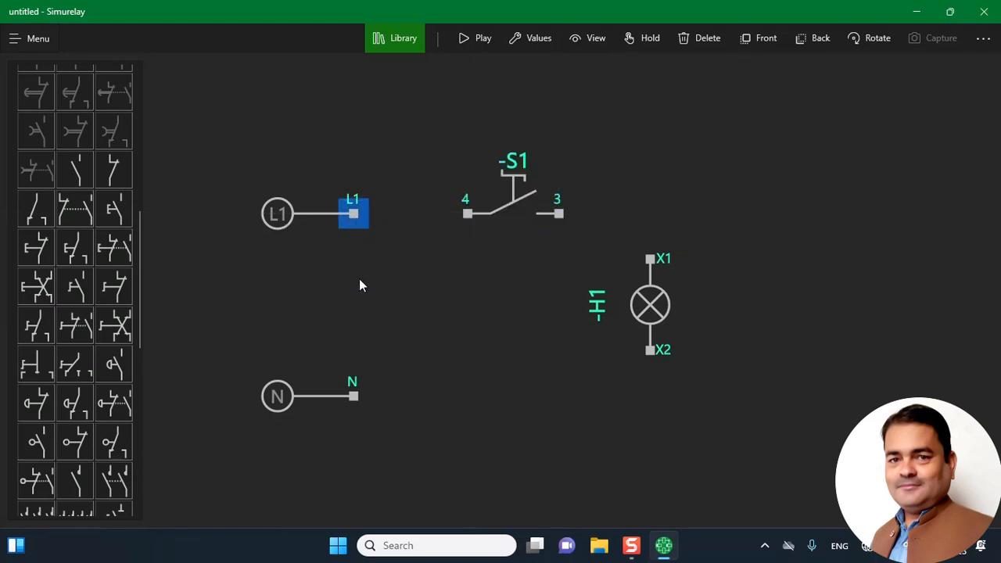
{"action": "left_click", "coordinate": [469, 216]}
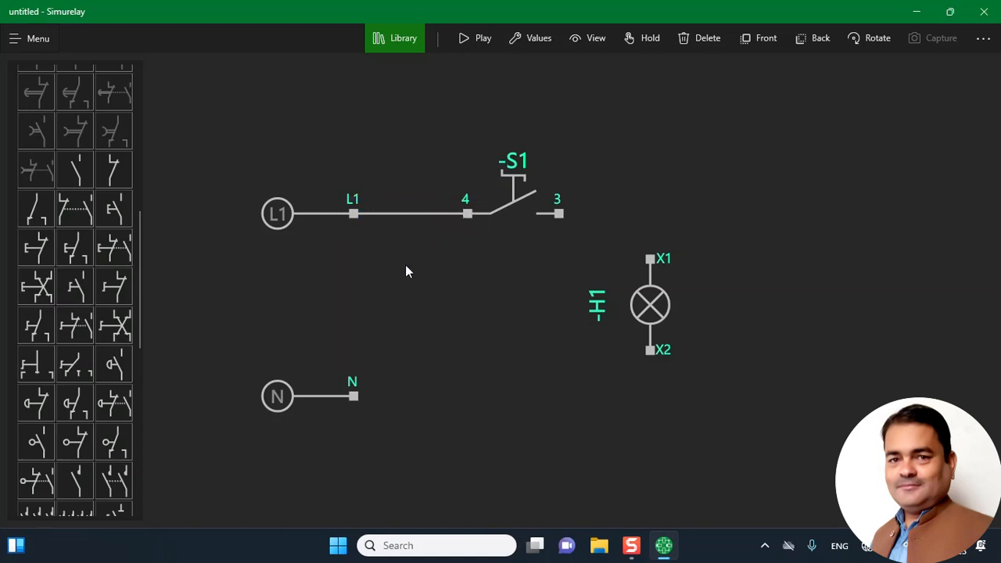
Step: Wire switch terminal 3 to lamp terminal X1, and lamp terminal X2 to the Neutral source's terminal N
{"action": "left_click", "coordinate": [560, 216]}
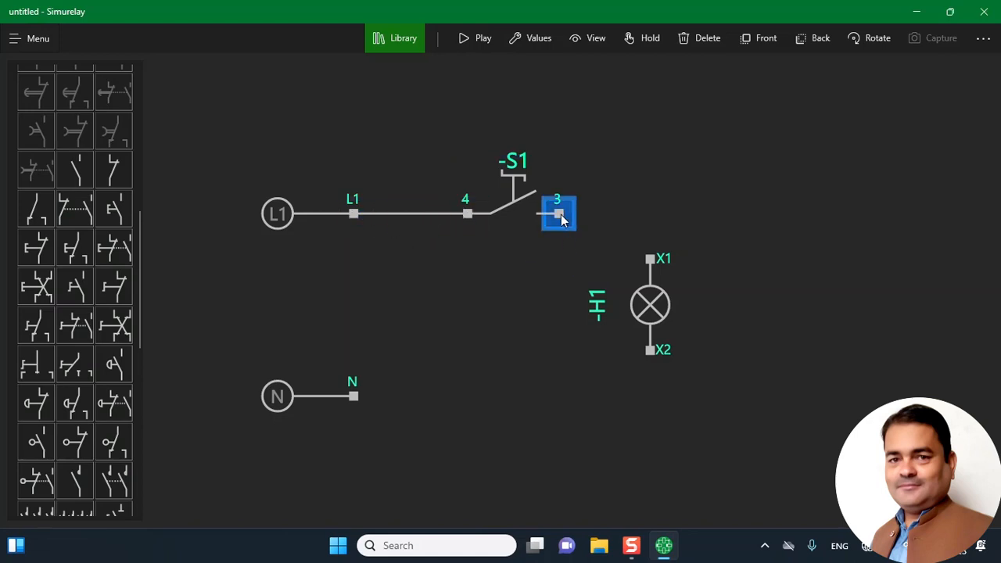
{"action": "left_click", "coordinate": [650, 259]}
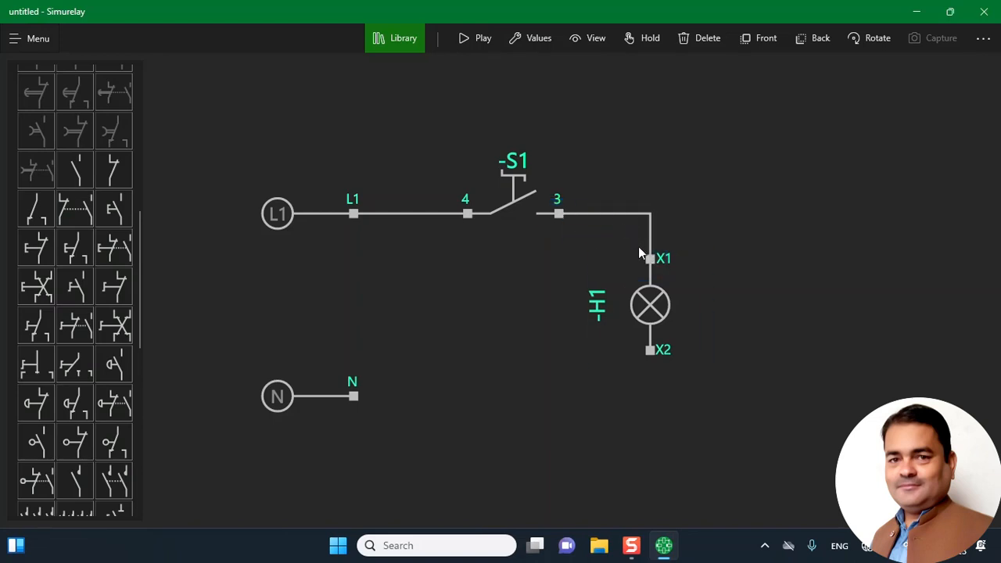
{"action": "left_click", "coordinate": [652, 353]}
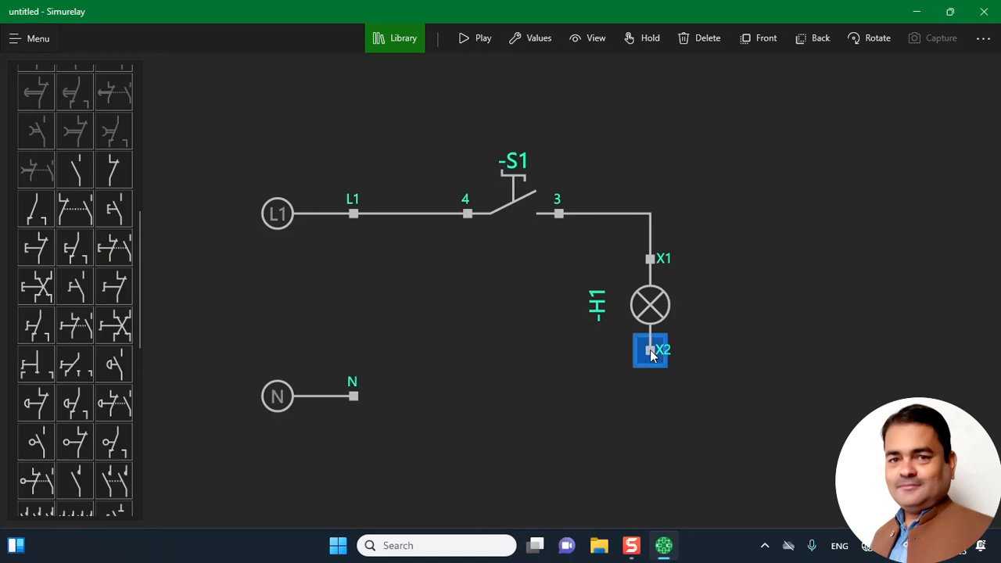
{"action": "left_click", "coordinate": [359, 400]}
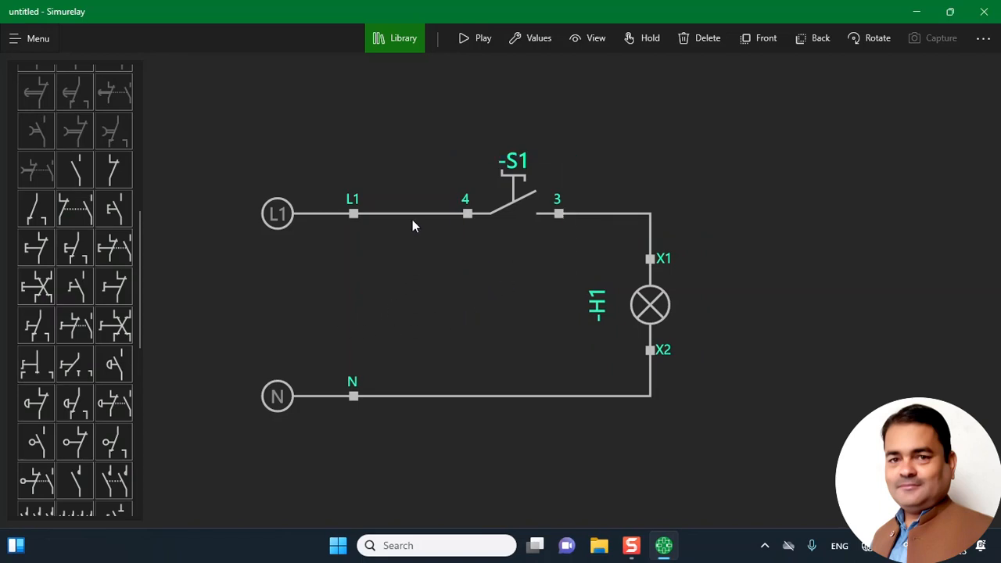
Step: Simulate the circuit, close and open switch S1 twice to test the lamp, and stop the simulation
{"action": "left_click", "coordinate": [480, 40]}
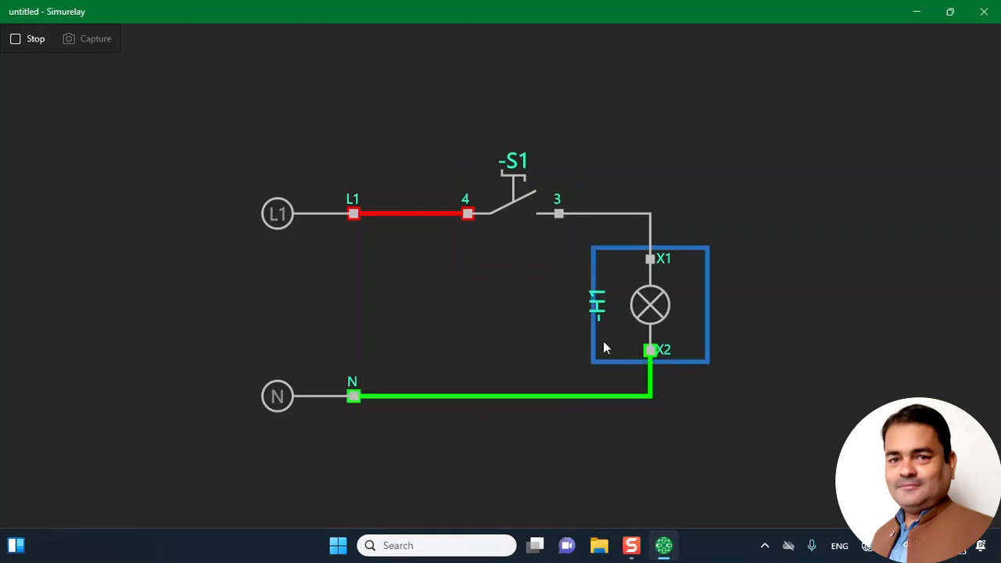
{"action": "left_click", "coordinate": [514, 171]}
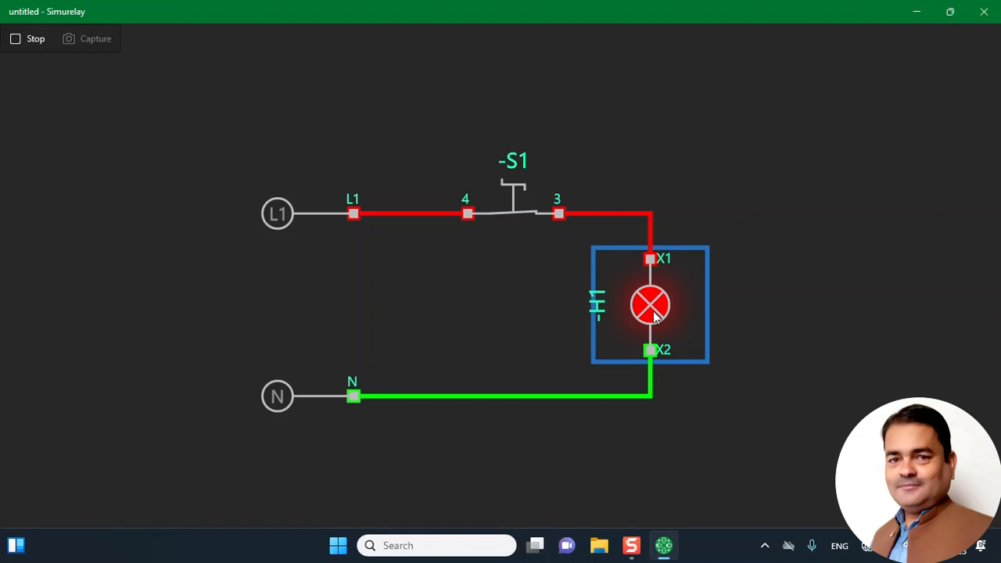
{"action": "left_click", "coordinate": [514, 188]}
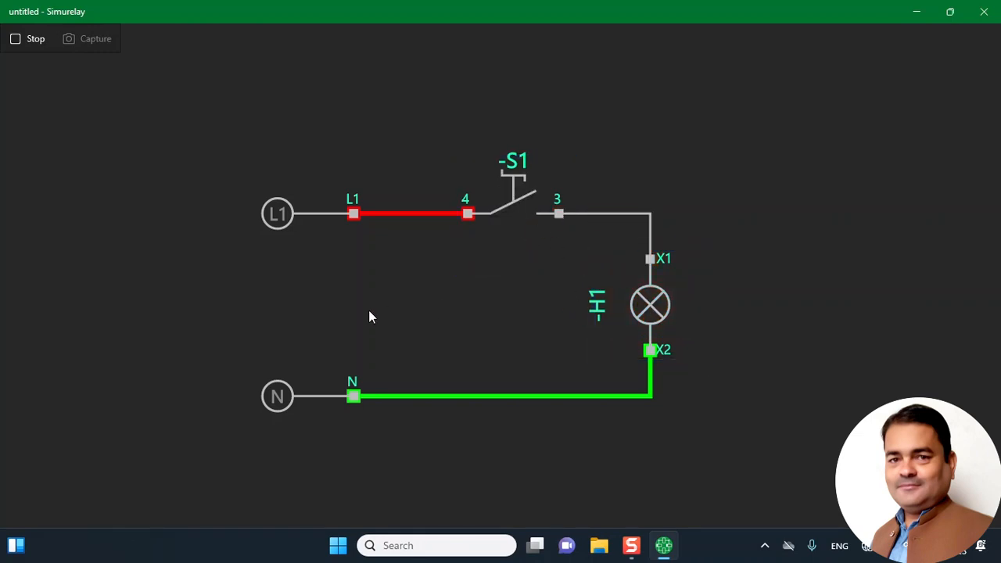
{"action": "left_click", "coordinate": [515, 185]}
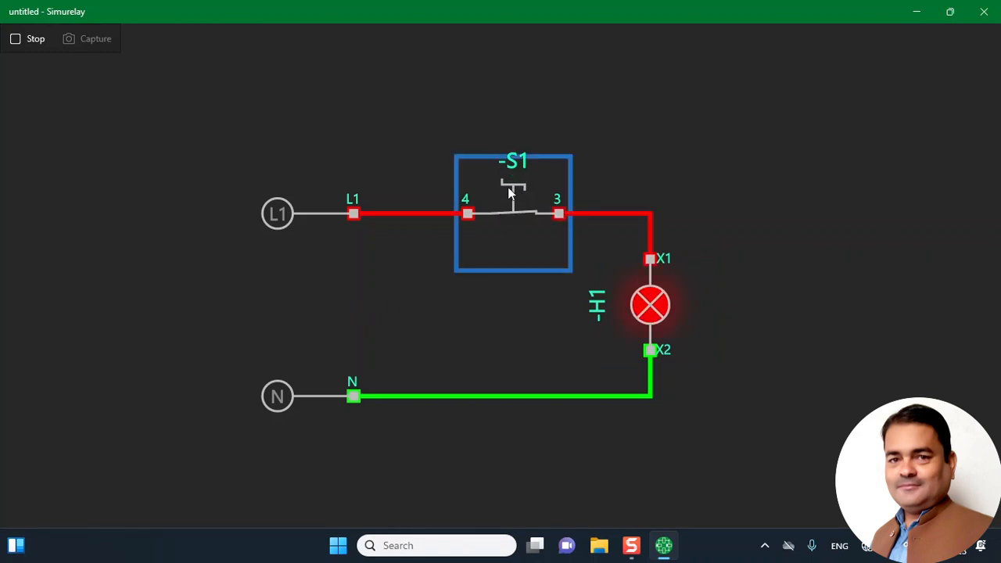
{"action": "left_click", "coordinate": [511, 186]}
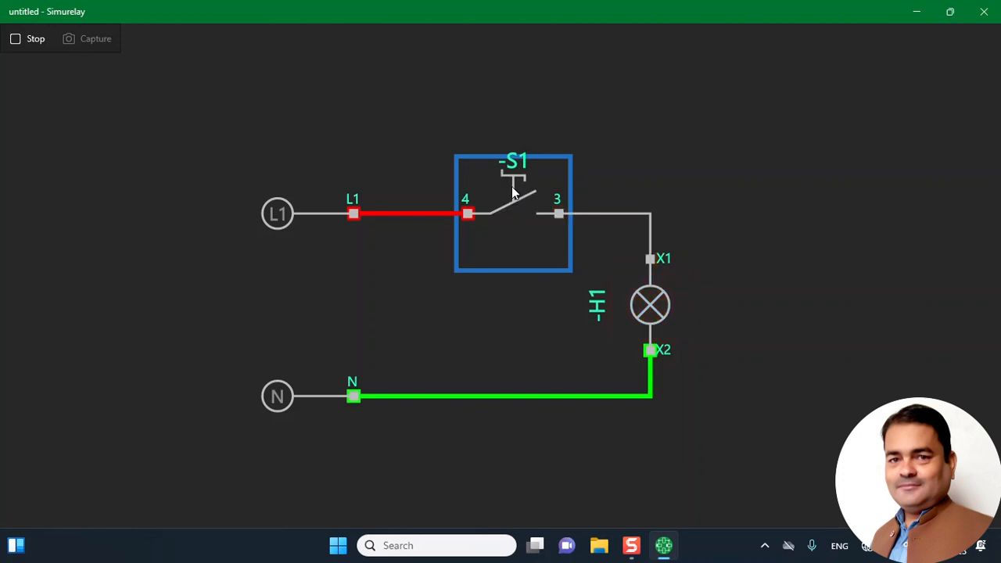
{"action": "left_click", "coordinate": [29, 41]}
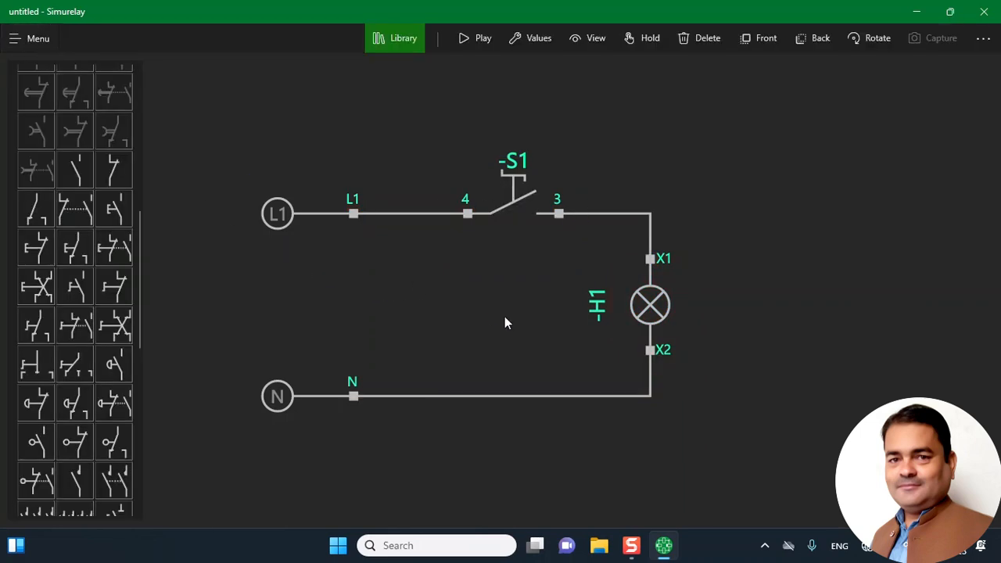
Step: Set the color of signal lamp H1 to yellow in its component values
{"action": "left_click", "coordinate": [657, 313]}
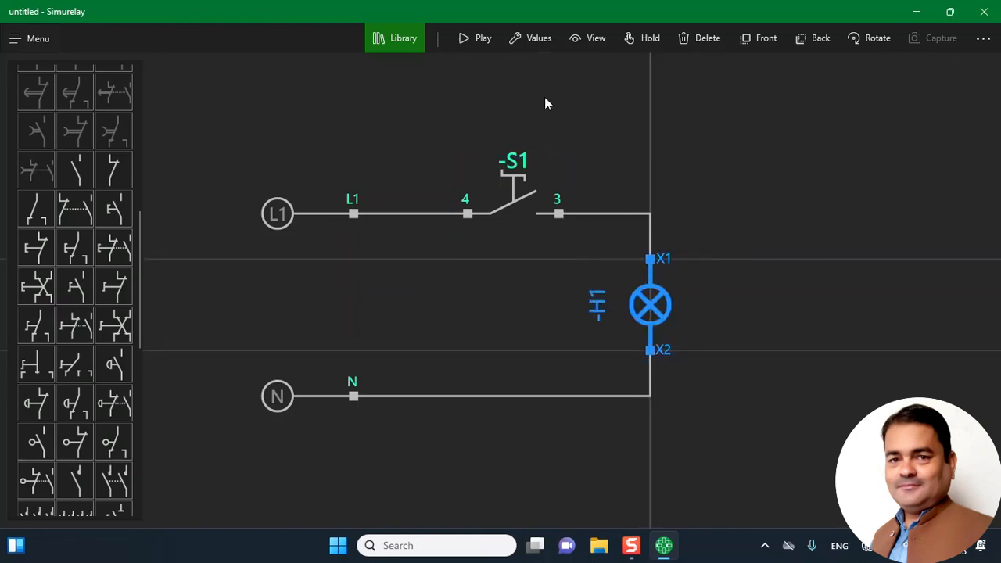
{"action": "left_click", "coordinate": [537, 39]}
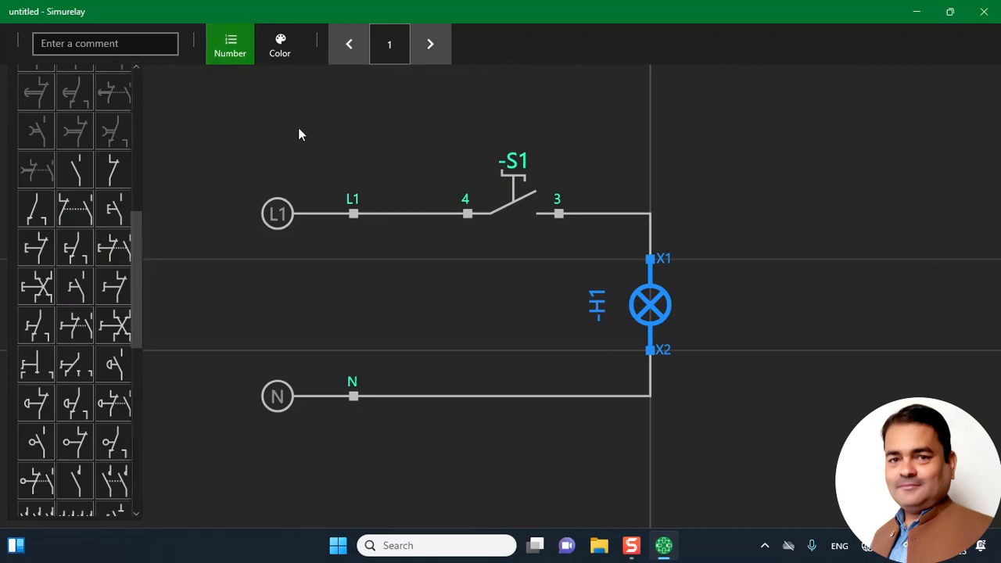
{"action": "left_click", "coordinate": [284, 52]}
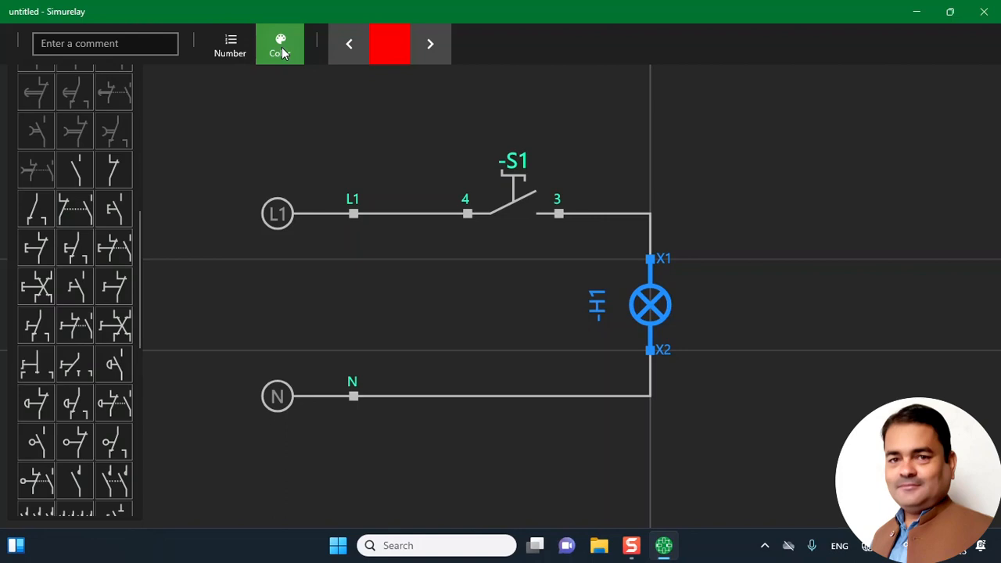
{"action": "left_click", "coordinate": [433, 47]}
{"action": "left_click", "coordinate": [434, 47]}
{"action": "left_click", "coordinate": [434, 46]}
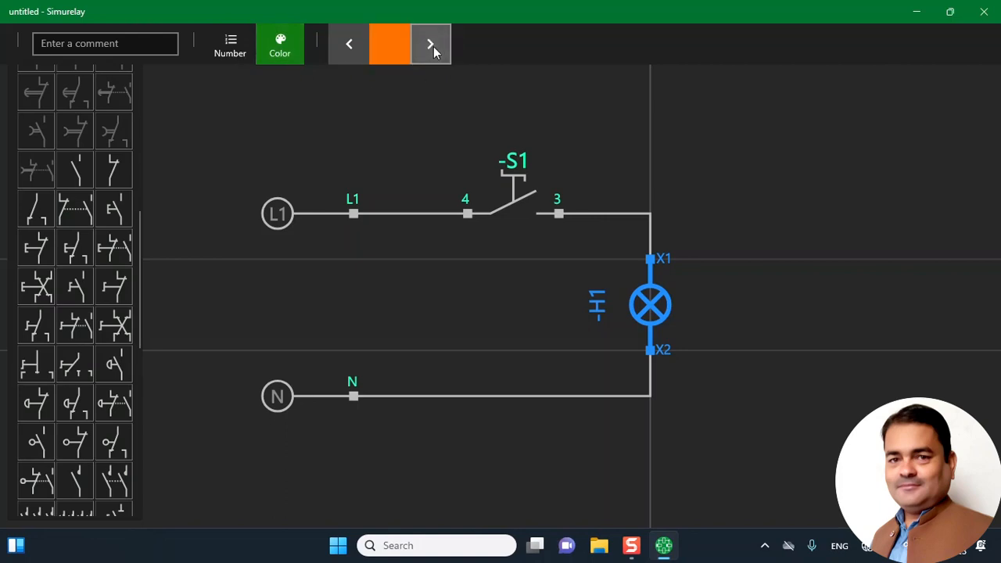
{"action": "left_click", "coordinate": [433, 46]}
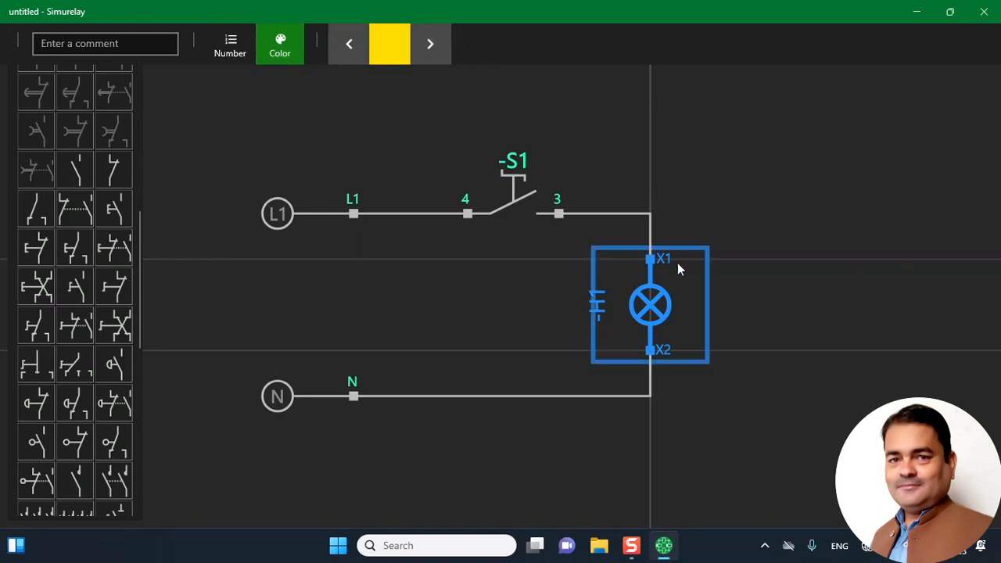
{"action": "left_click", "coordinate": [497, 305]}
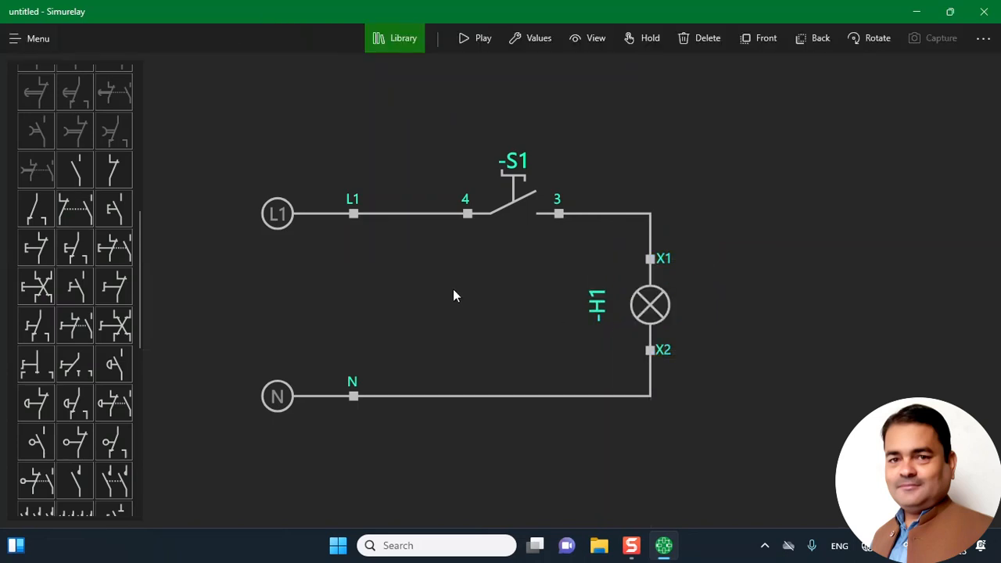
Step: Run the simulation, close and reopen switch S1 to check the lamp's new color, and stop it
{"action": "left_click", "coordinate": [475, 39]}
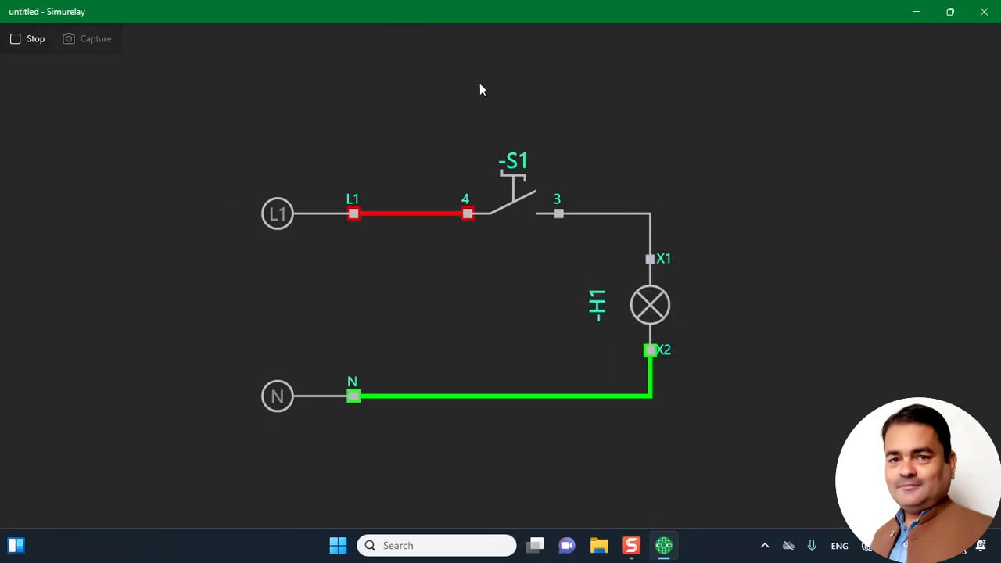
{"action": "left_click", "coordinate": [515, 186]}
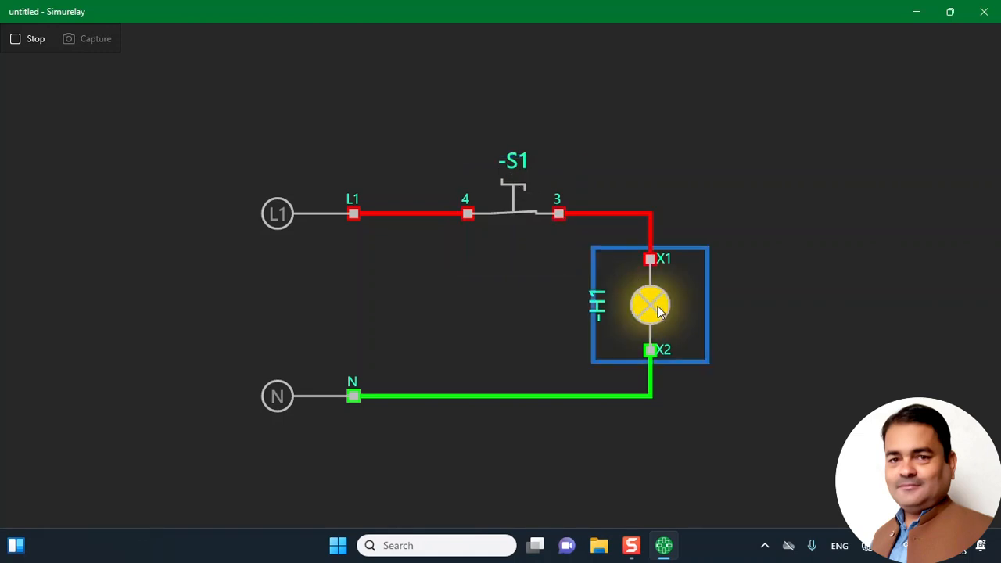
{"action": "left_click", "coordinate": [513, 192]}
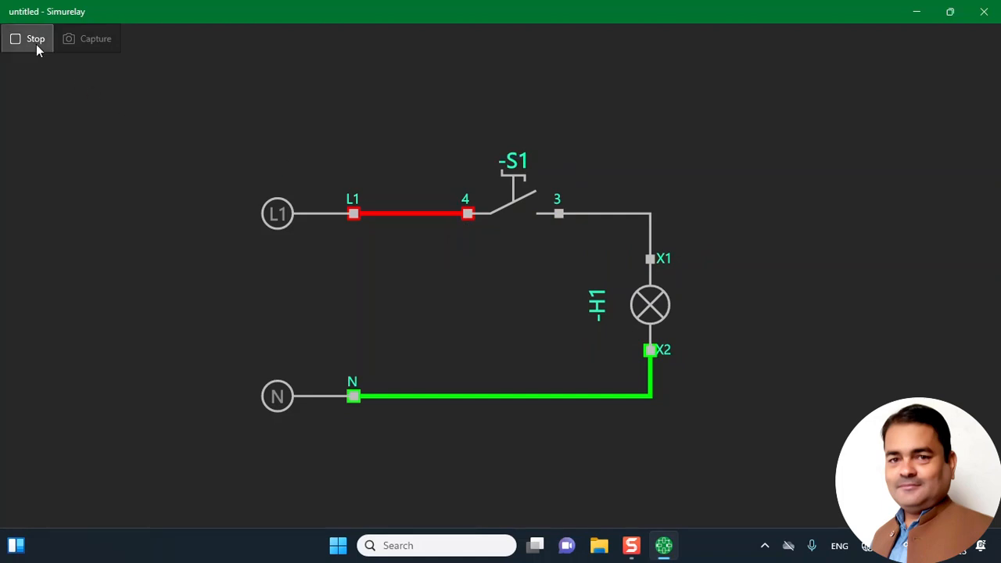
{"action": "left_click", "coordinate": [33, 41]}
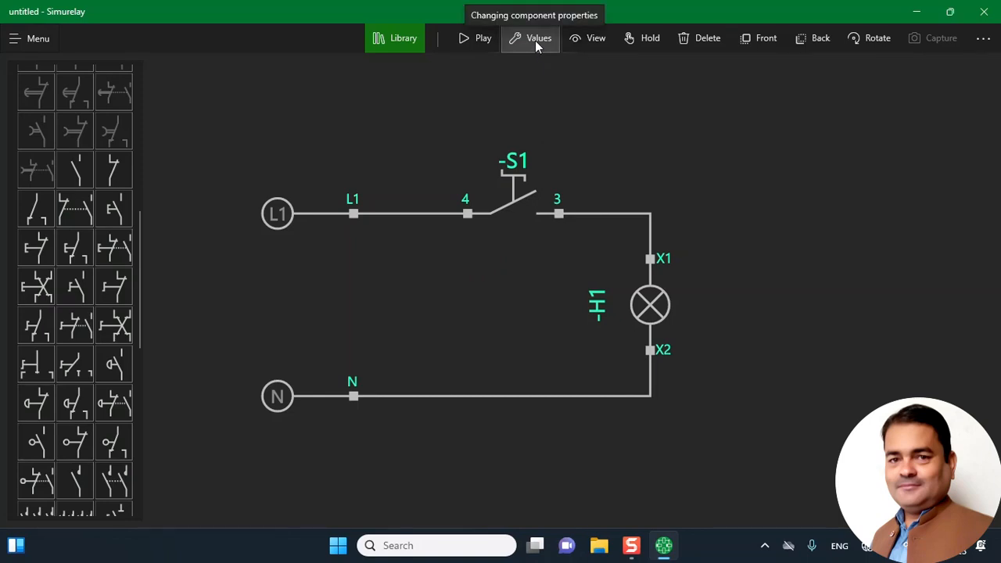
Step: Preview the simulation in the light theme by closing and reopening switch S1, stop it, and return to the dark theme
{"action": "left_click", "coordinate": [984, 39]}
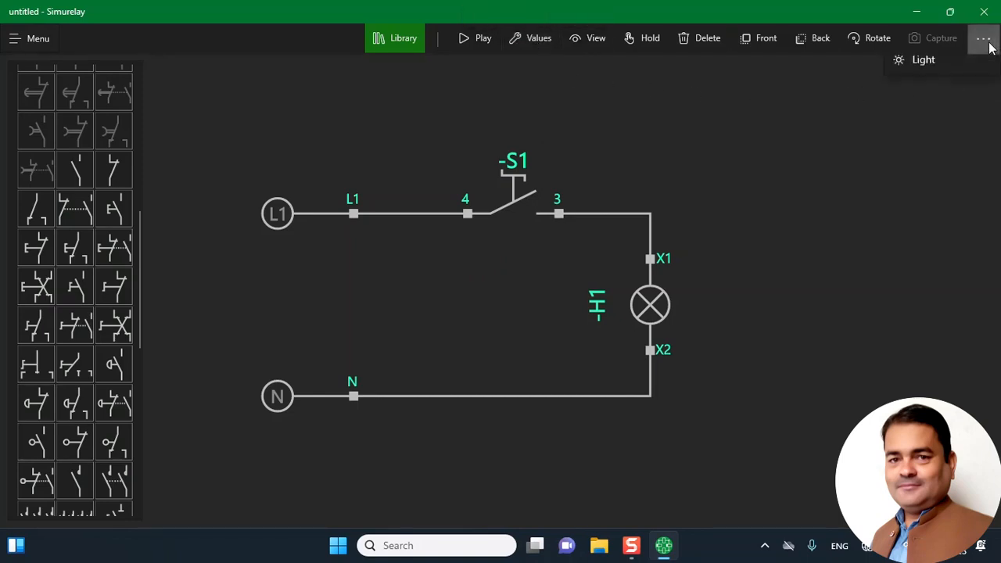
{"action": "left_click", "coordinate": [924, 72]}
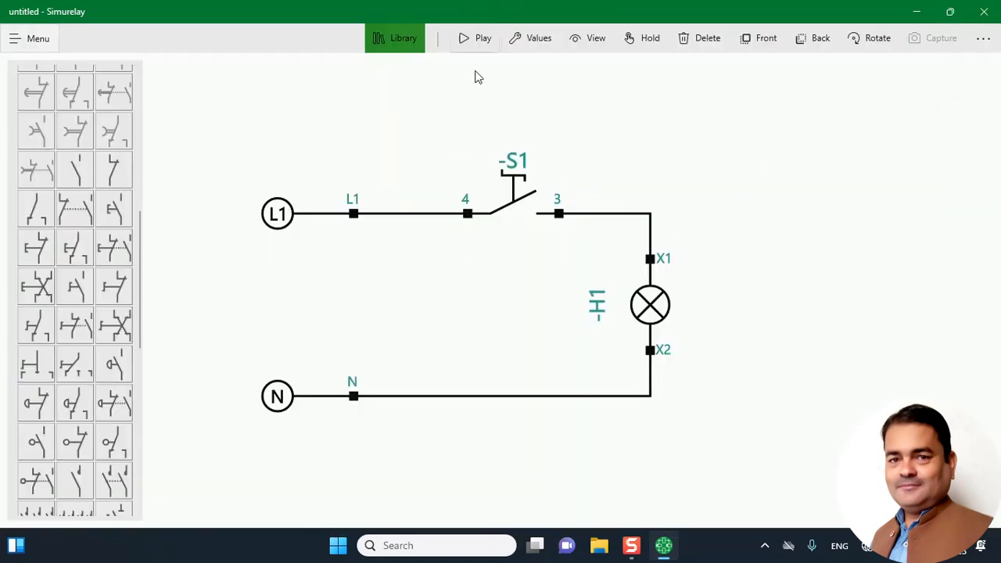
{"action": "left_click", "coordinate": [477, 39]}
{"action": "left_click", "coordinate": [476, 202]}
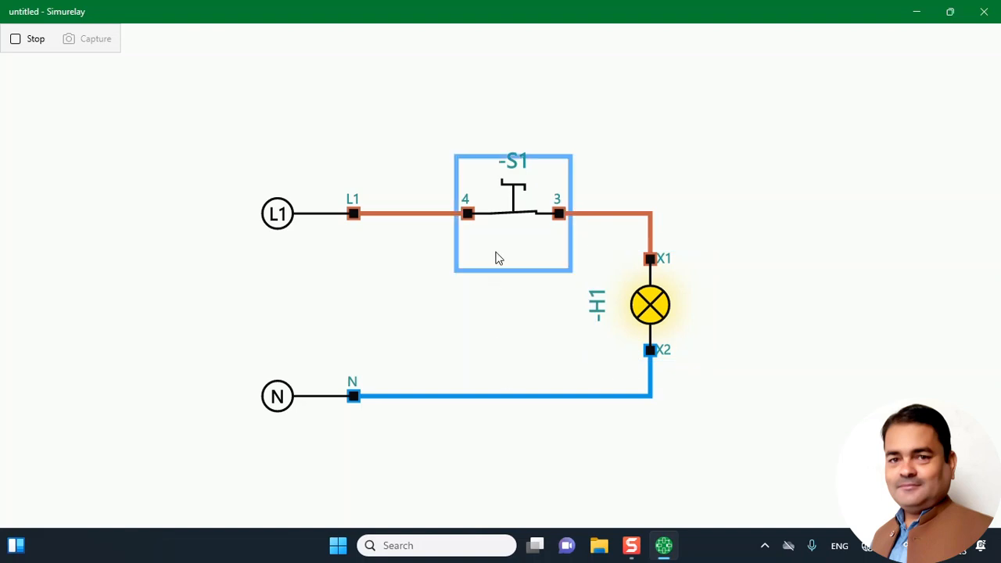
{"action": "left_click", "coordinate": [520, 190]}
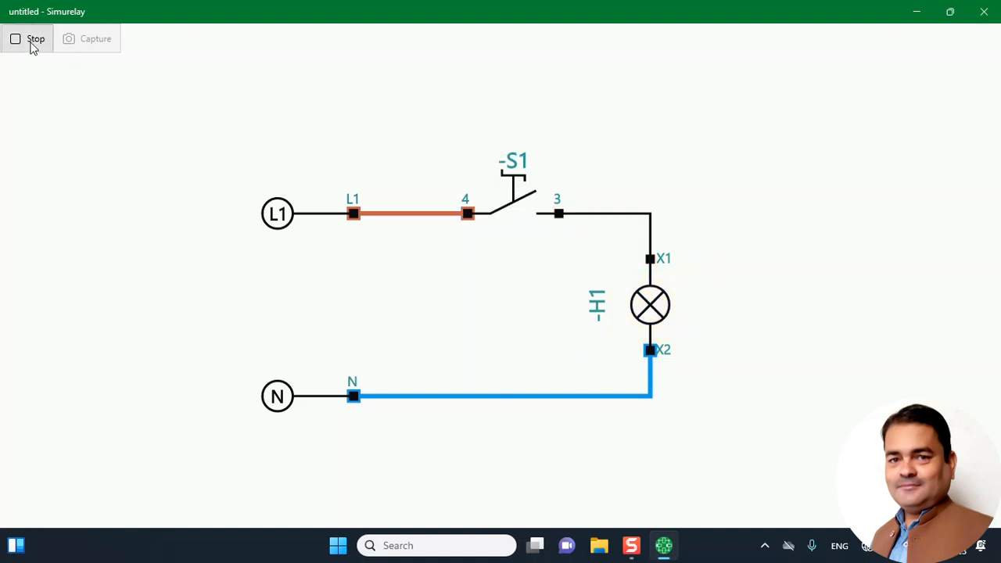
{"action": "left_click", "coordinate": [31, 43]}
{"action": "left_click", "coordinate": [983, 37]}
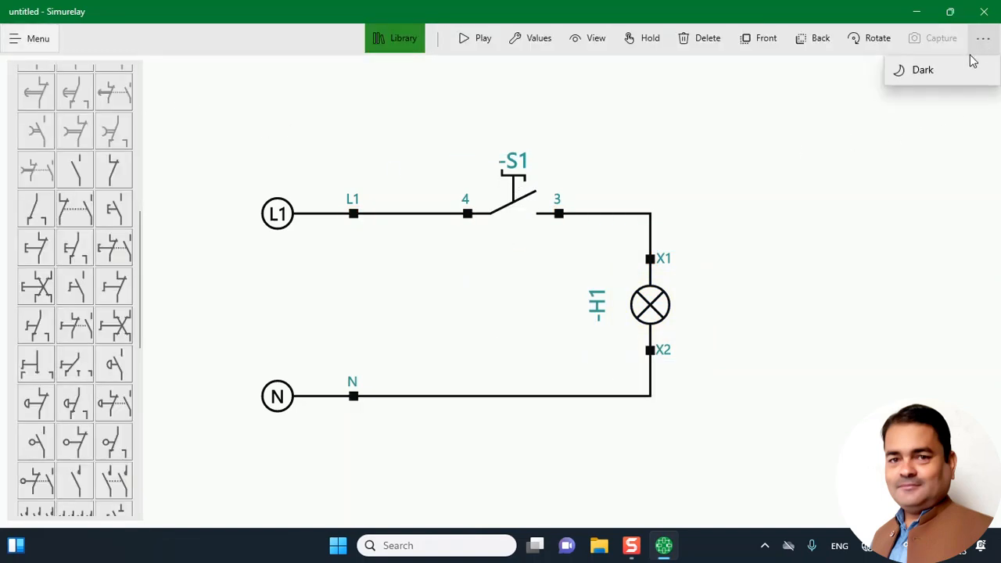
{"action": "left_click", "coordinate": [920, 74]}
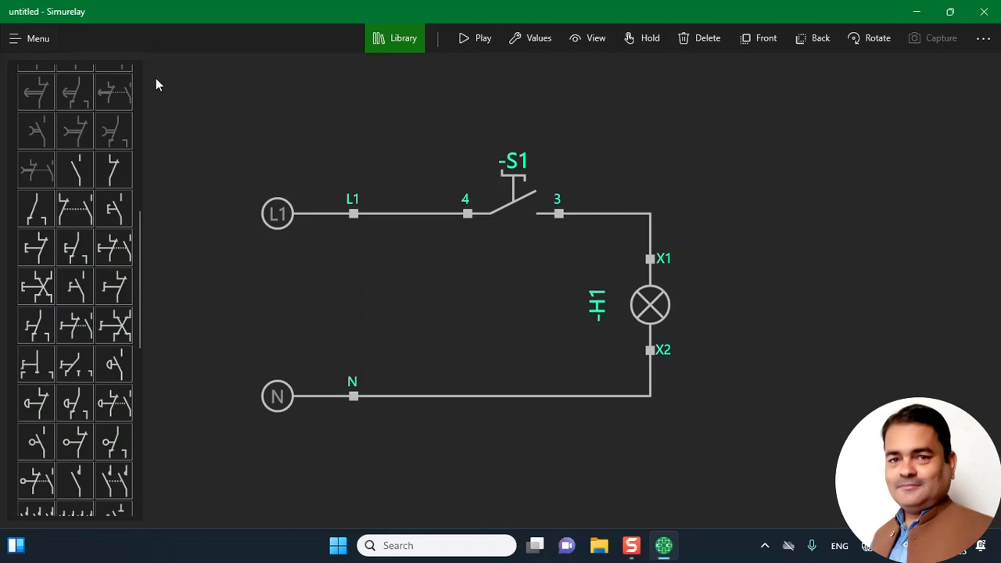
Step: In the settings, change the Light Mode color of Power Supply L1 to red, with Red 255 and Green 0, and save it
{"action": "left_click", "coordinate": [31, 39]}
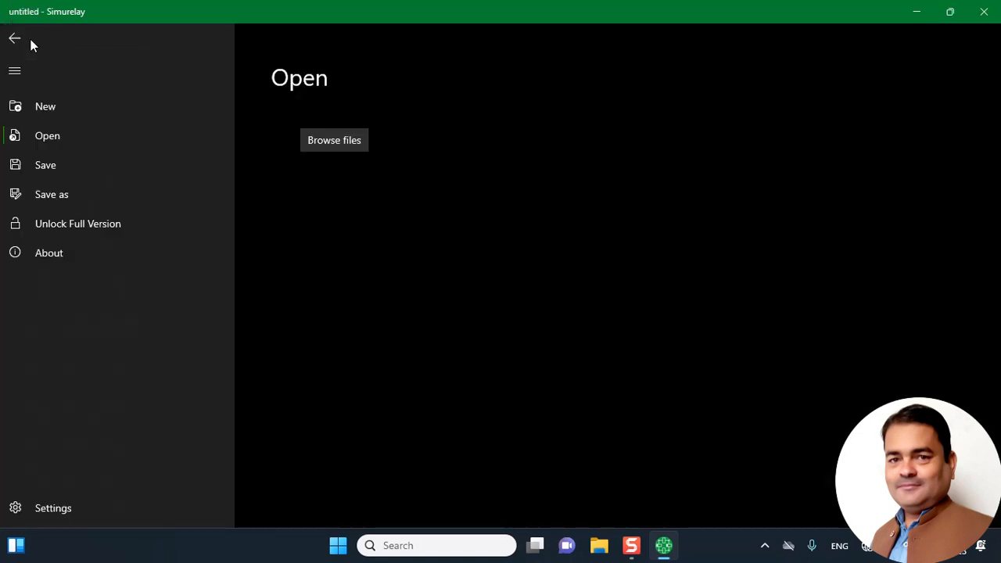
{"action": "left_click", "coordinate": [37, 505]}
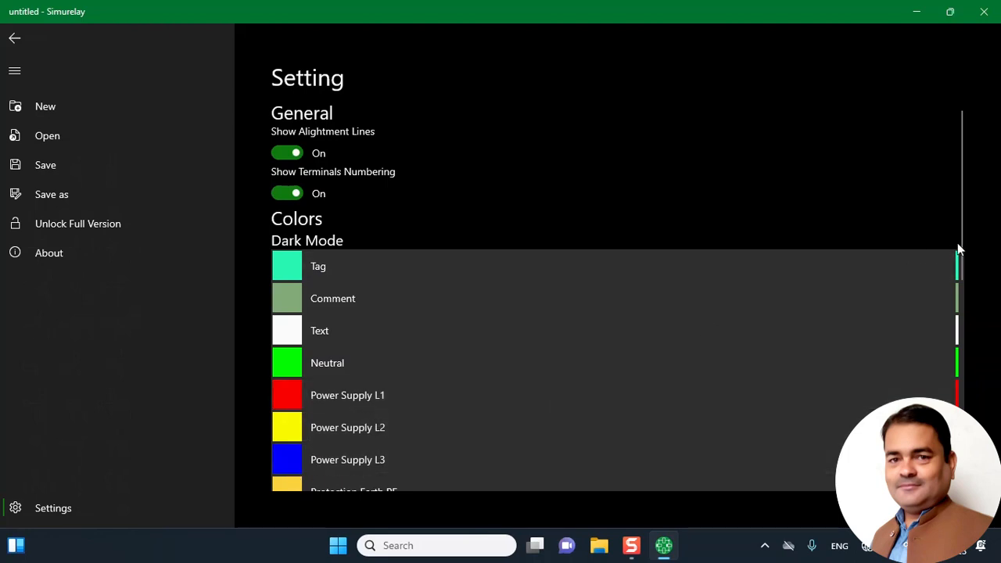
{"action": "left_click_drag", "start_coordinate": [963, 253], "coordinate": [973, 460]}
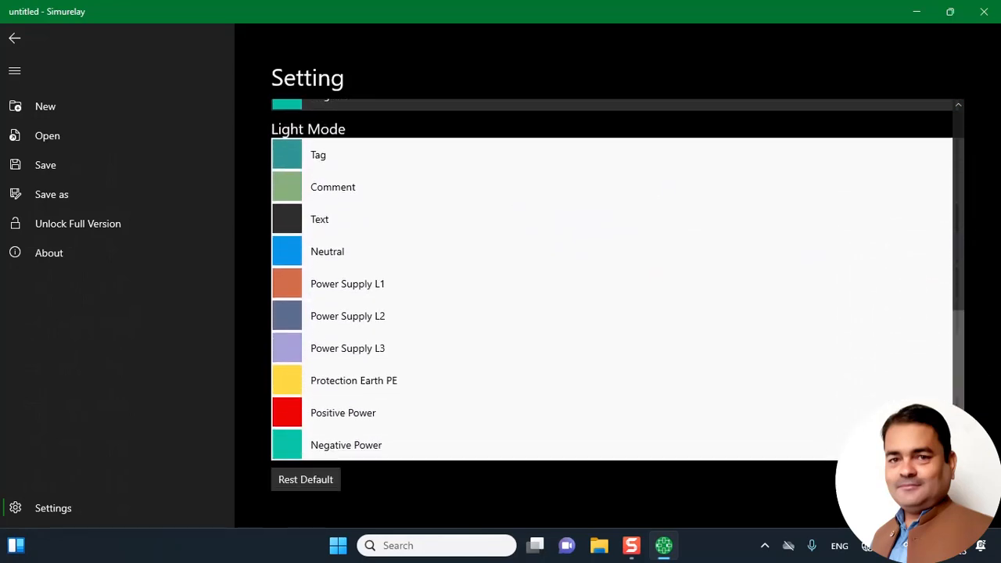
{"action": "left_click", "coordinate": [349, 287]}
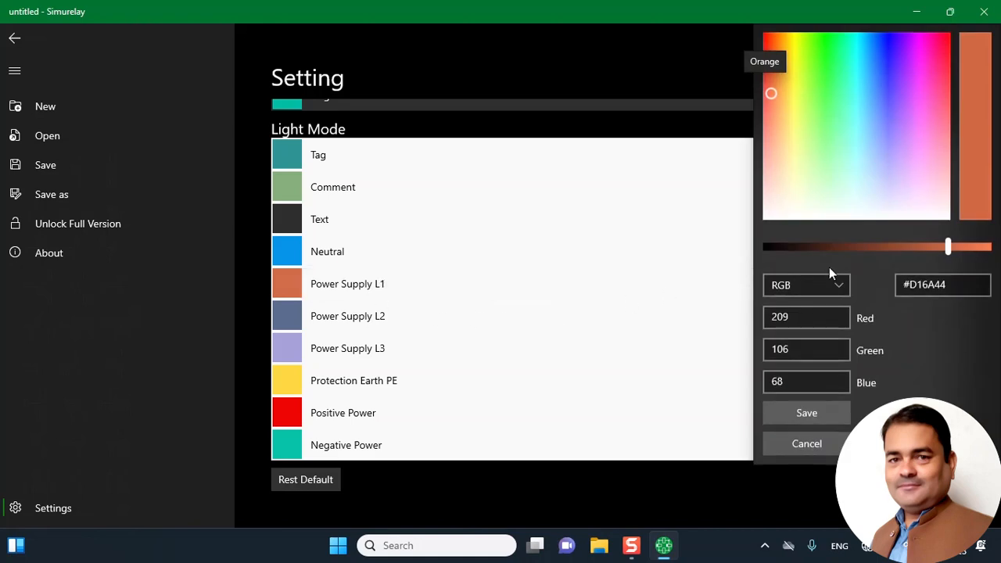
{"action": "left_click", "coordinate": [775, 81]}
{"action": "left_click_drag", "start_coordinate": [775, 79], "coordinate": [767, 36]}
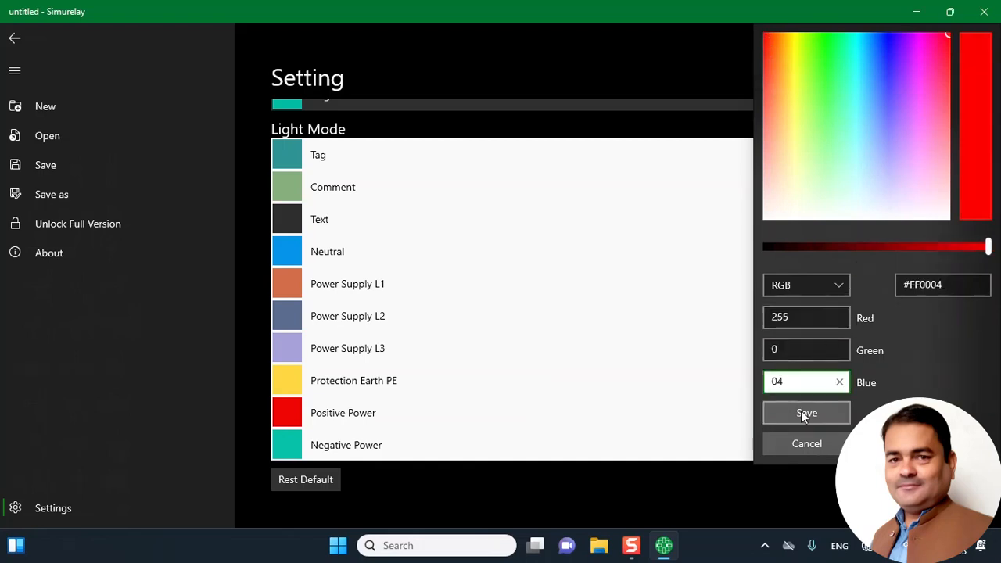
{"action": "key", "text": "BackSpace"}
{"action": "left_click", "coordinate": [798, 415]}
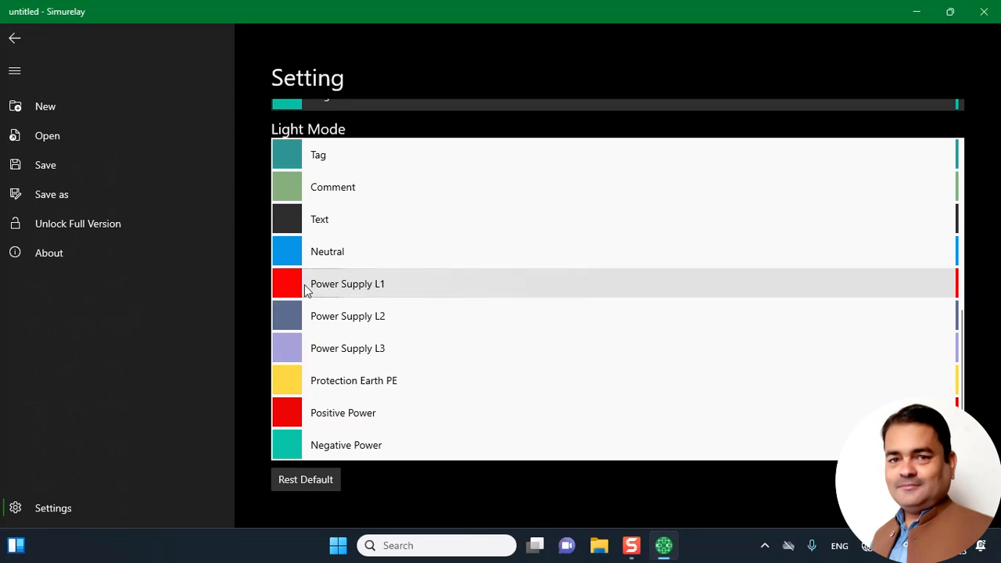
Step: Change the Light Mode color of Neutral to green #2CFF30, save it, and return to the circuit diagram
{"action": "left_click", "coordinate": [339, 257]}
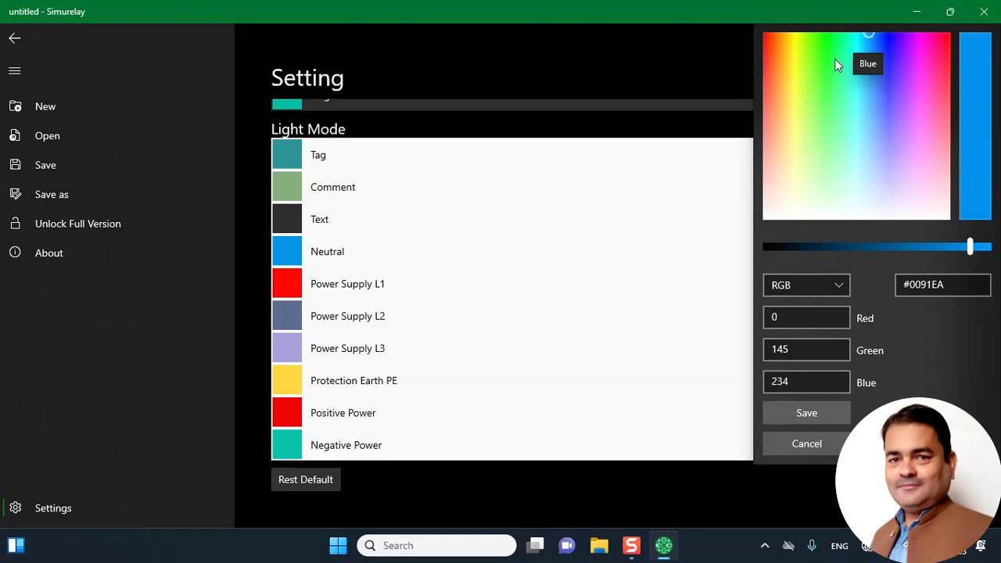
{"action": "left_click", "coordinate": [874, 37]}
{"action": "left_click_drag", "start_coordinate": [856, 63], "coordinate": [827, 67]}
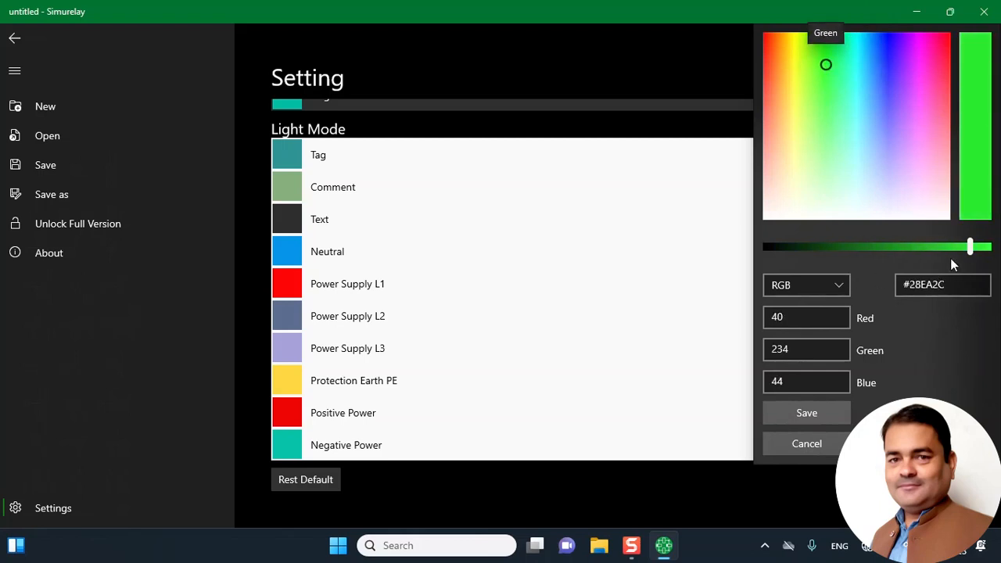
{"action": "left_click_drag", "start_coordinate": [970, 247], "coordinate": [989, 247]}
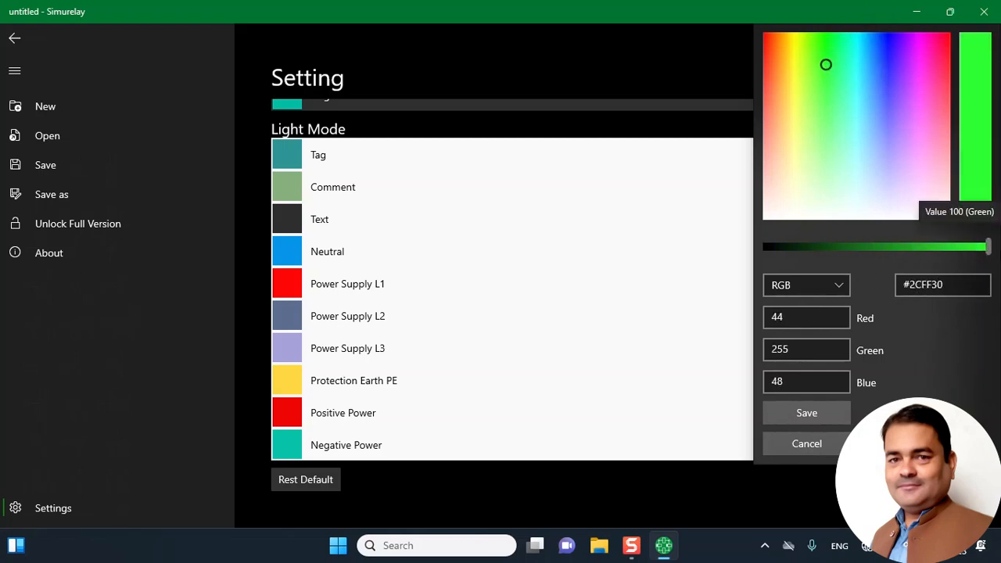
{"action": "left_click", "coordinate": [811, 415]}
{"action": "left_click", "coordinate": [21, 41]}
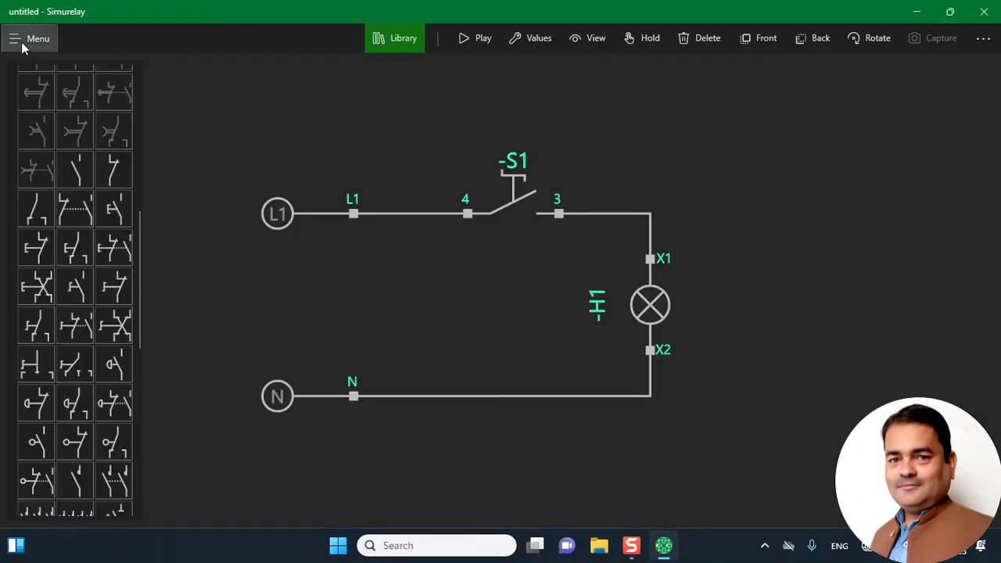
Step: Run the simulation in the light theme to check the supply line colors, stop it, and return to the dark theme
{"action": "left_click", "coordinate": [983, 38]}
{"action": "left_click", "coordinate": [946, 70]}
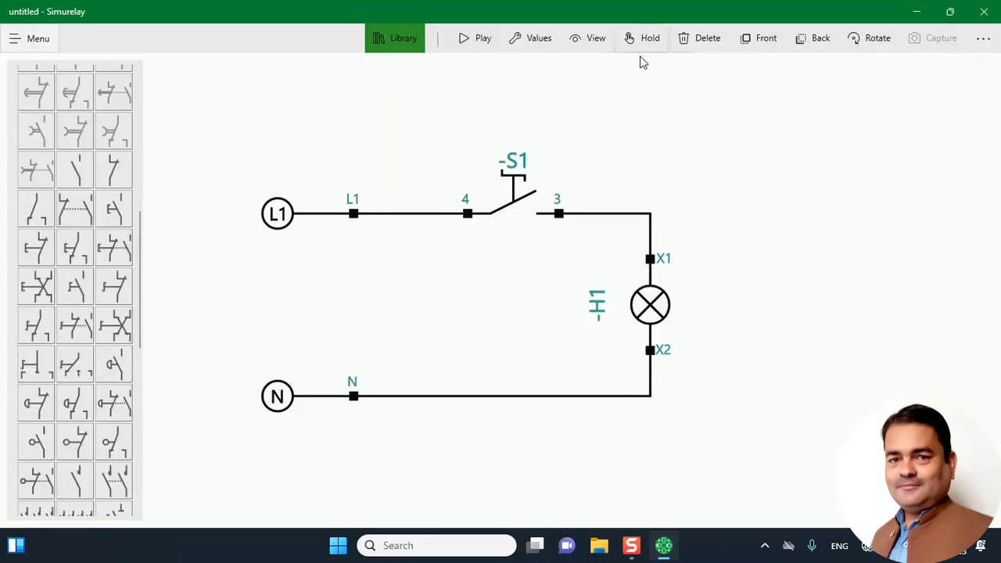
{"action": "left_click", "coordinate": [467, 39]}
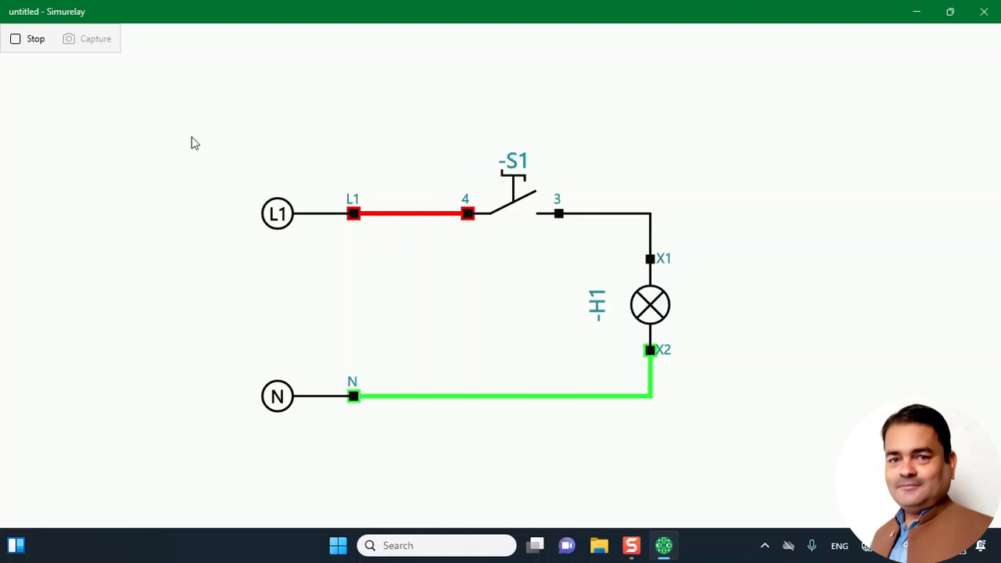
{"action": "left_click", "coordinate": [36, 43]}
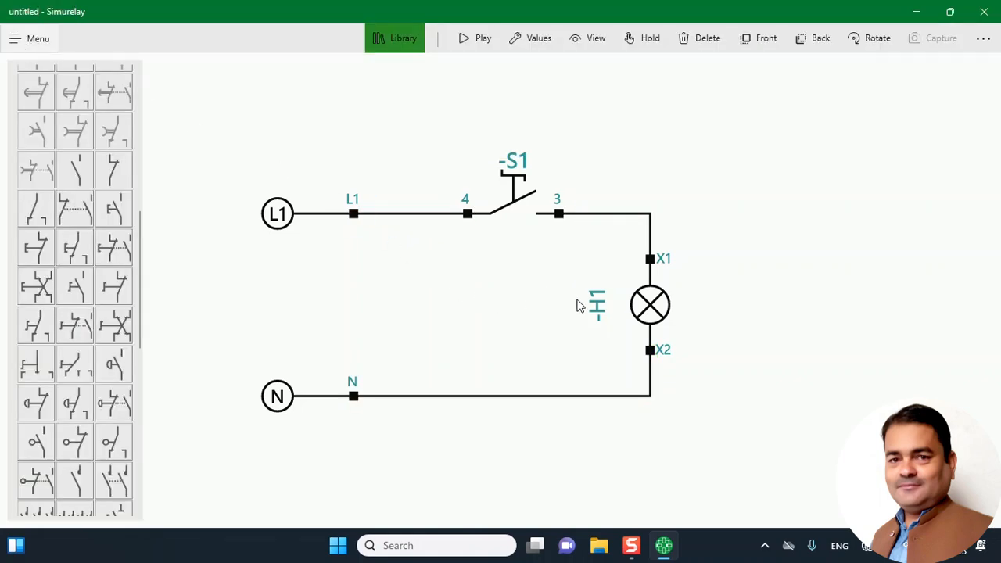
{"action": "left_click", "coordinate": [984, 38]}
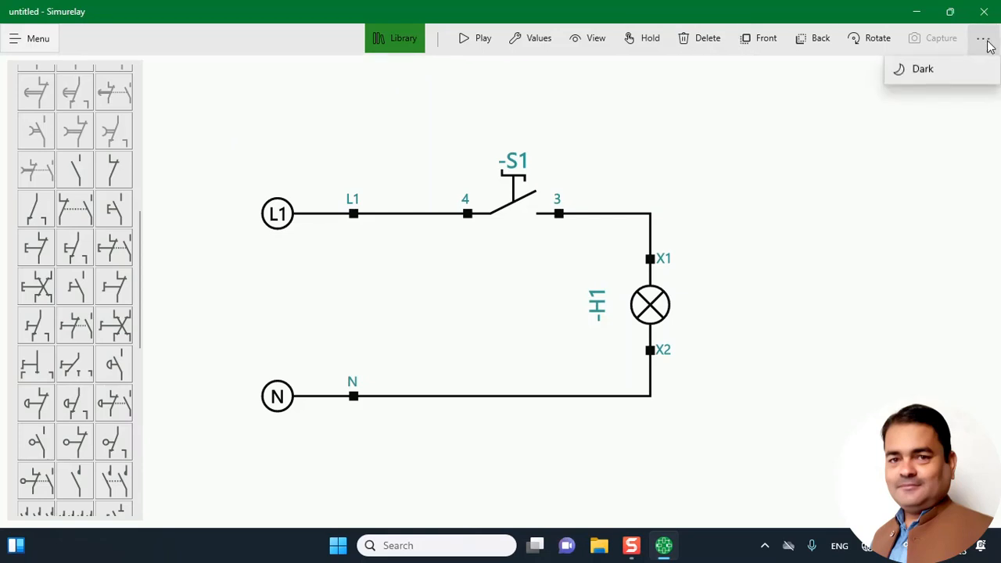
{"action": "left_click", "coordinate": [936, 73]}
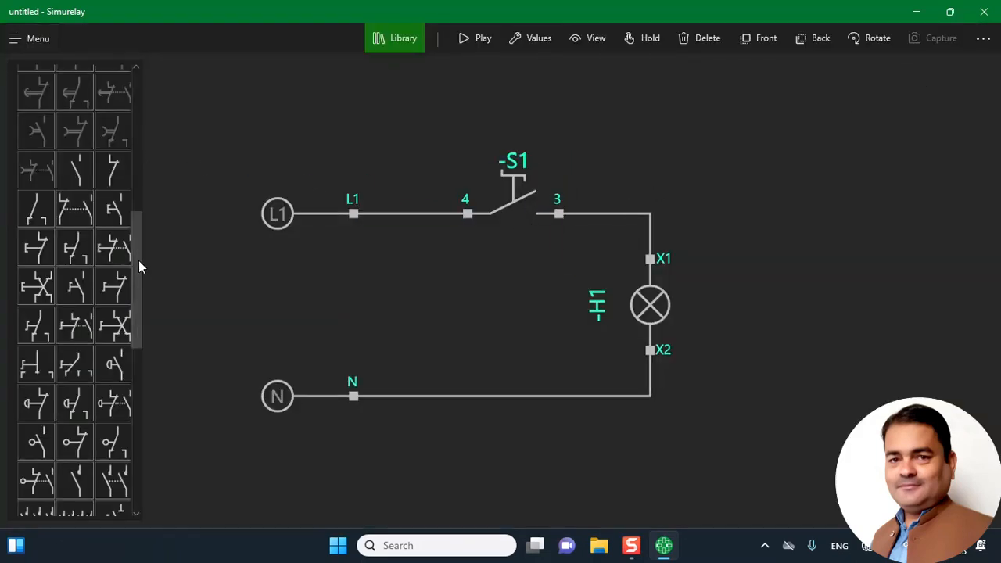
Step: Add a text label from the component library and position it just below switch S1
{"action": "left_click_drag", "start_coordinate": [139, 261], "coordinate": [160, 101]}
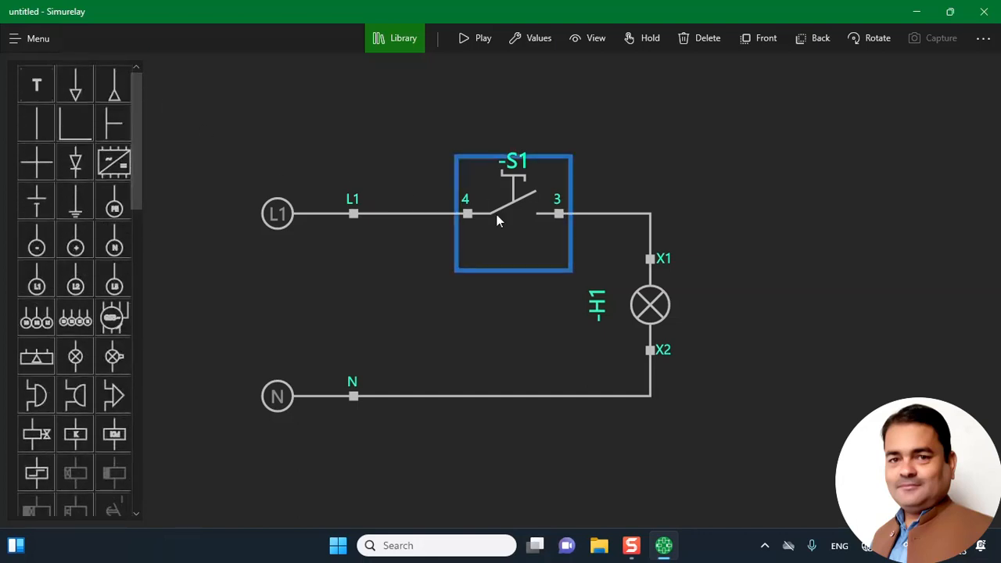
{"action": "left_click", "coordinate": [35, 86]}
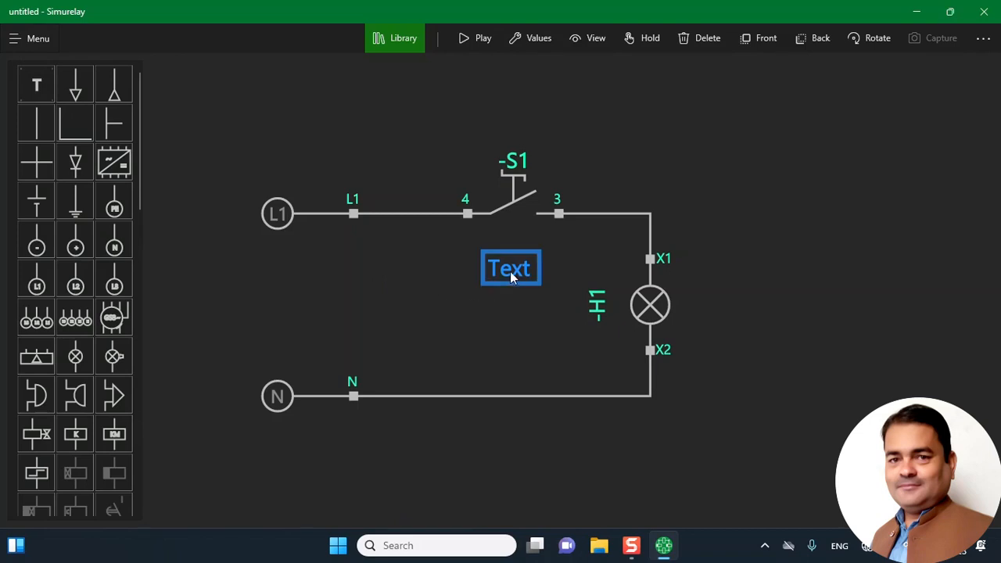
{"action": "left_click_drag", "start_coordinate": [510, 272], "coordinate": [521, 243]}
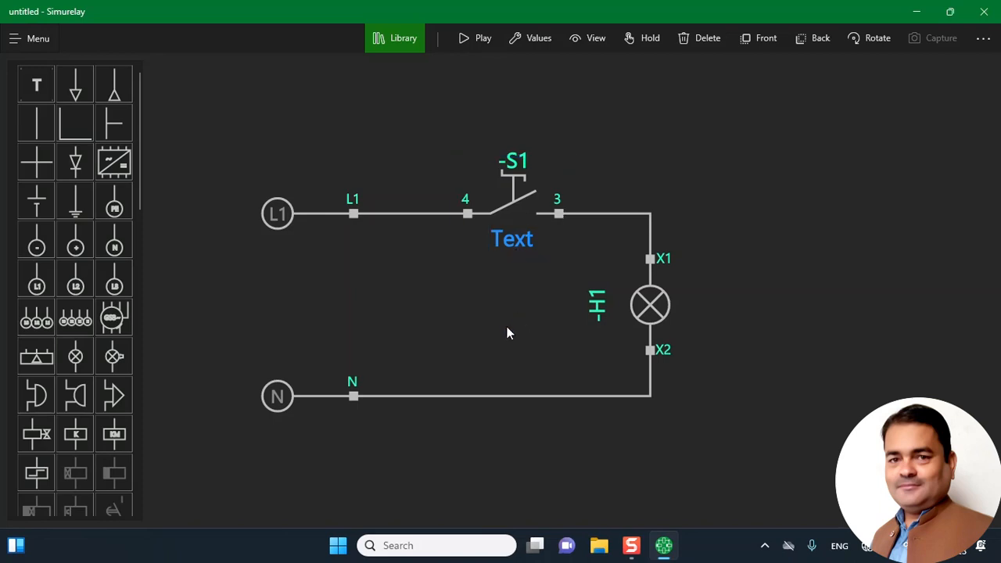
{"action": "left_click_drag", "start_coordinate": [510, 251], "coordinate": [501, 255]}
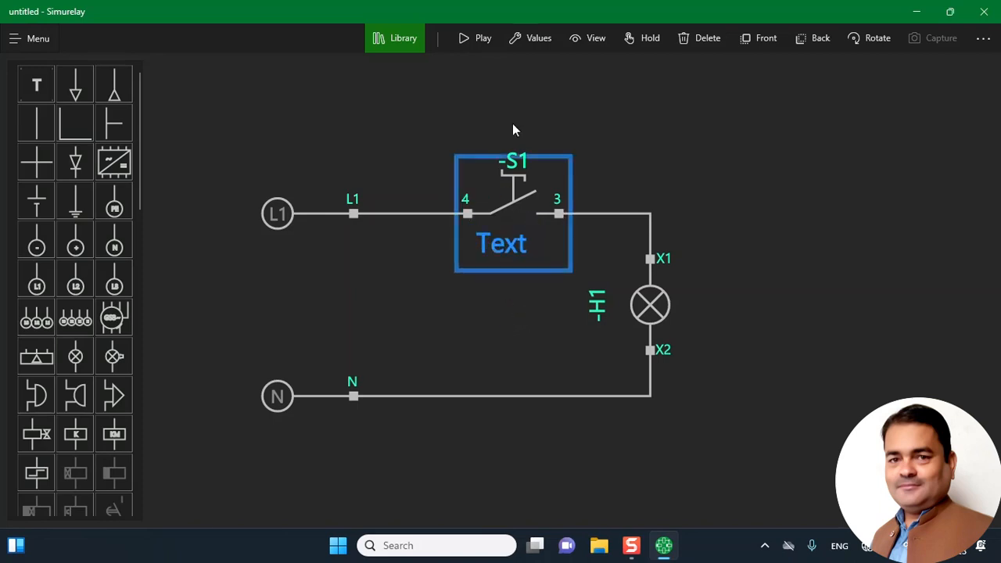
Step: Set the size of the text label below switch S1 to 28
{"action": "left_click", "coordinate": [531, 40]}
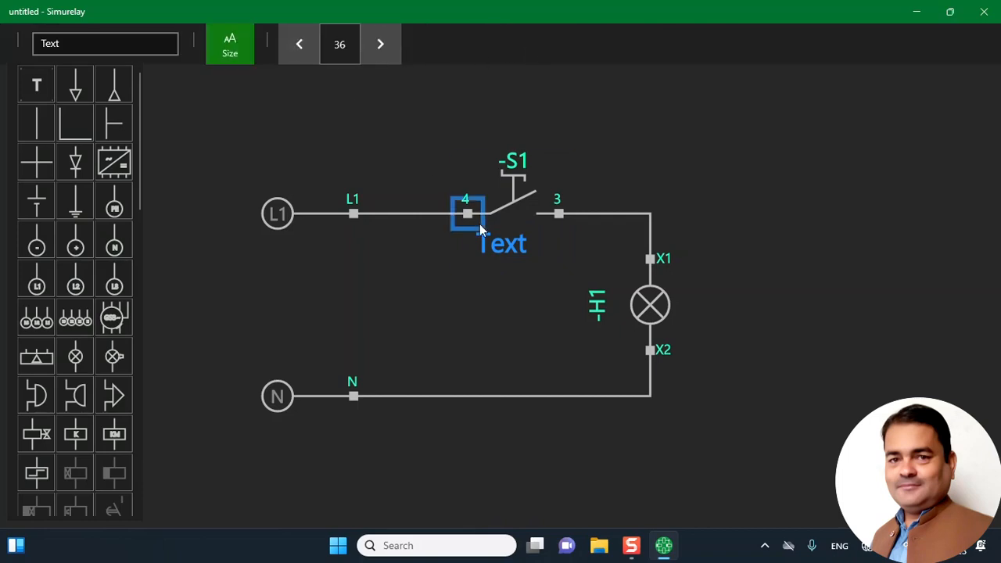
{"action": "left_click", "coordinate": [297, 55]}
{"action": "left_click", "coordinate": [296, 55]}
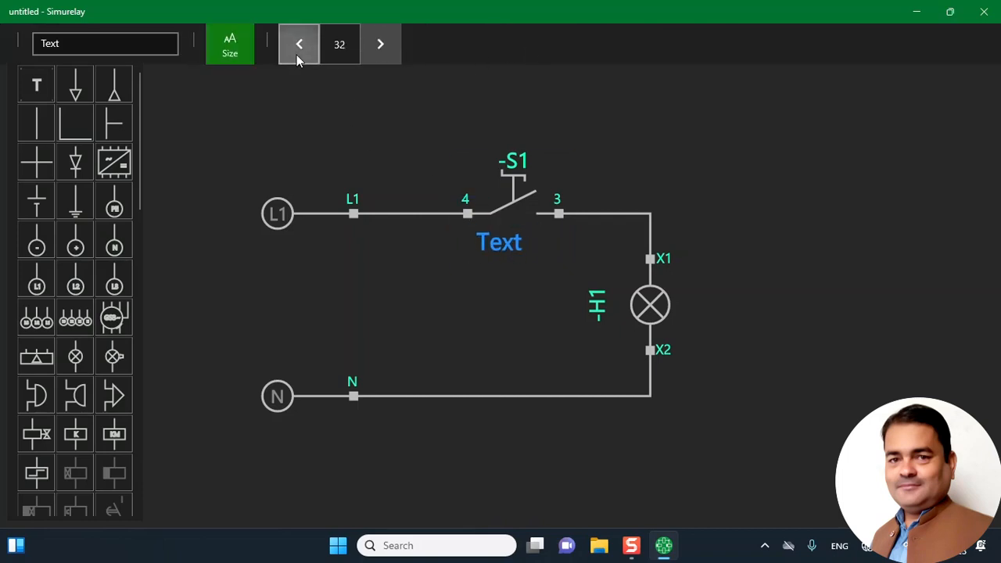
{"action": "left_click", "coordinate": [296, 54]}
{"action": "left_click", "coordinate": [297, 55]}
{"action": "left_click", "coordinate": [381, 50]}
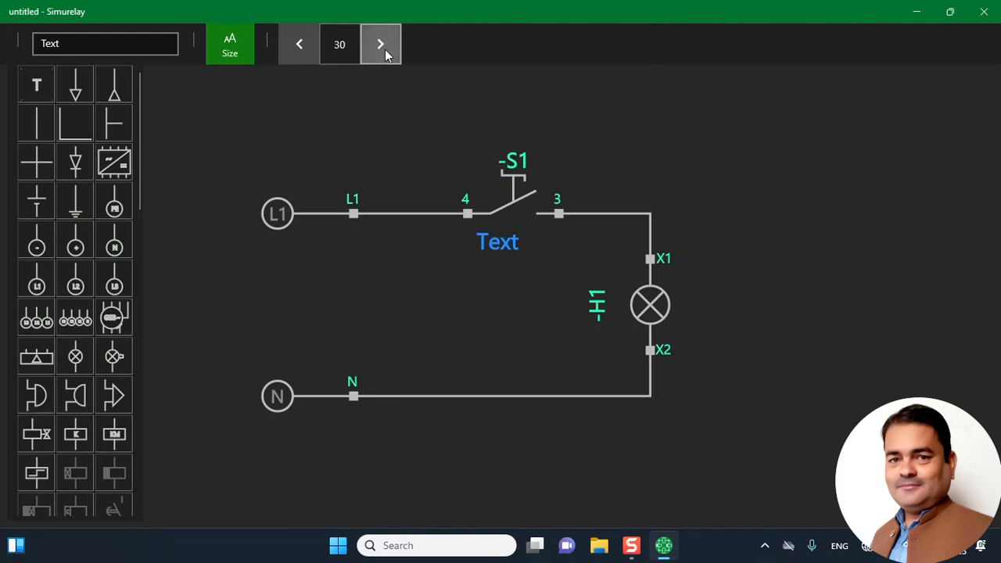
{"action": "left_click", "coordinate": [385, 49]}
{"action": "left_click", "coordinate": [310, 50]}
{"action": "left_click", "coordinate": [309, 49]}
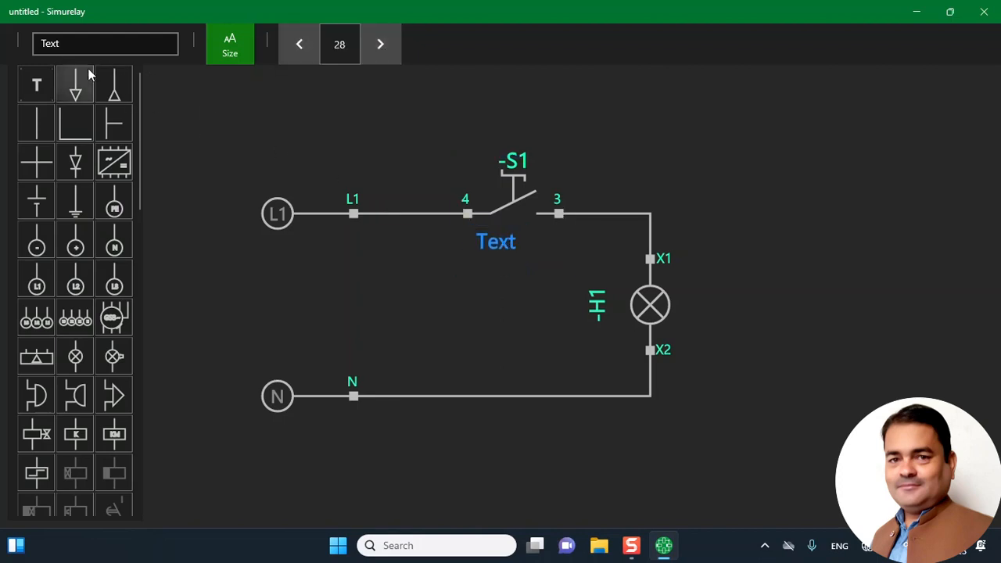
Step: Change the label's text to "SPST switch" and center it under switch S1
{"action": "double_click", "coordinate": [72, 47]}
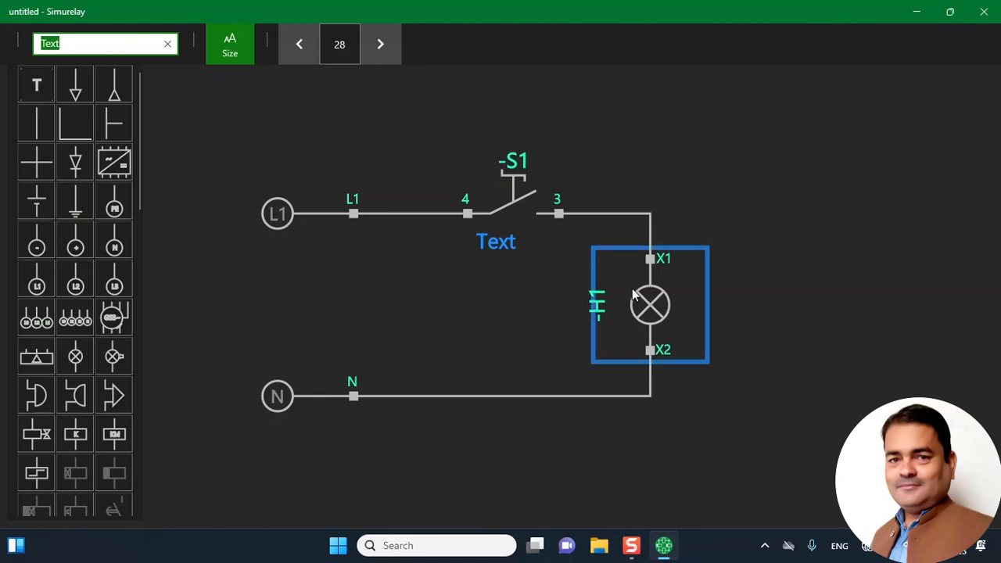
{"action": "type", "text": "SPS"}
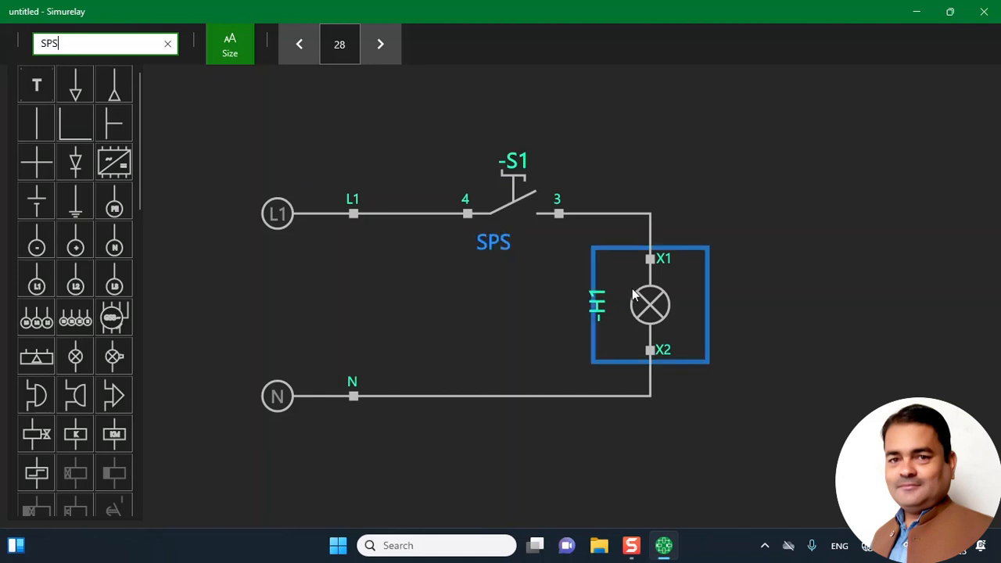
{"action": "type", "text": "T swit"}
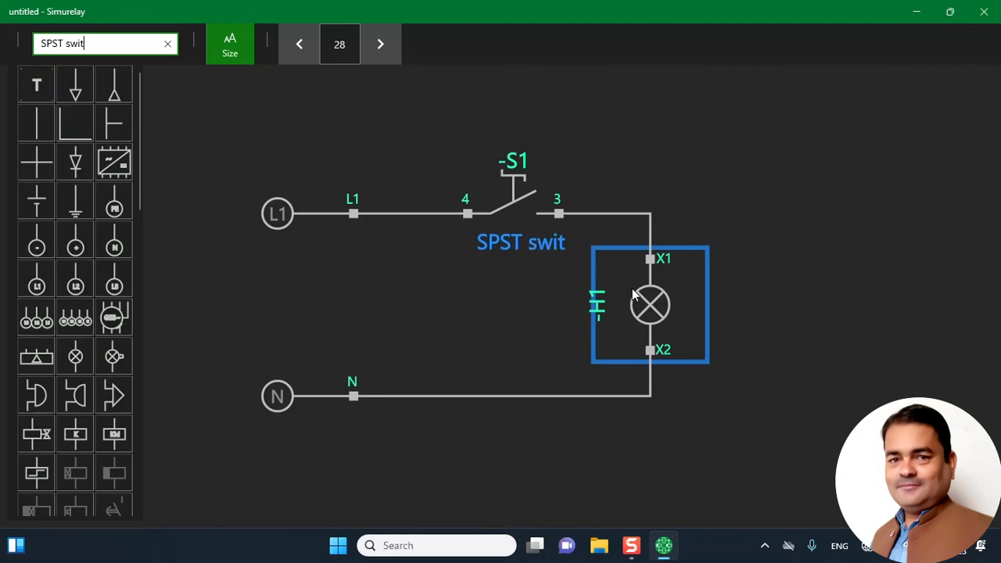
{"action": "type", "text": "ch"}
{"action": "left_click", "coordinate": [486, 241]}
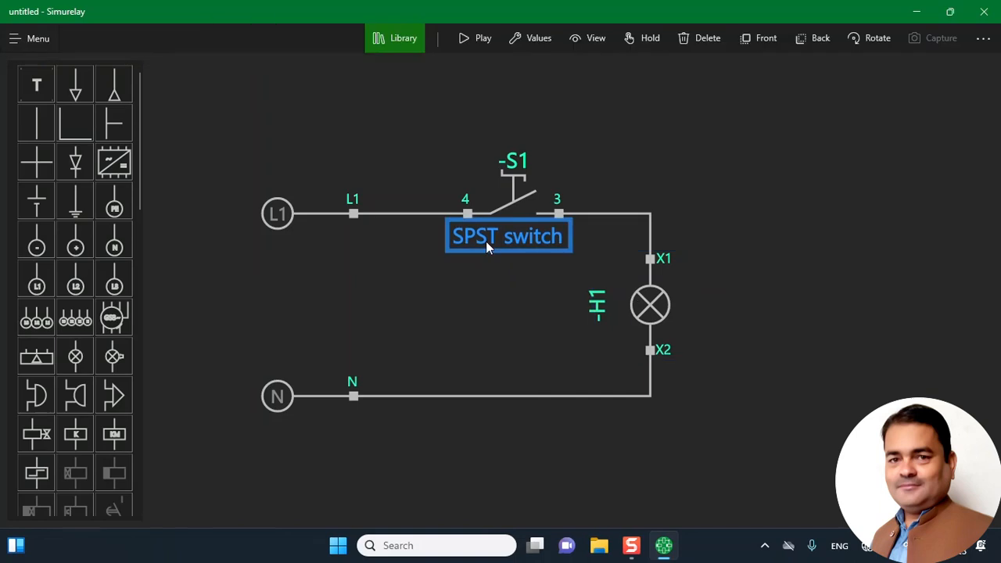
{"action": "left_click", "coordinate": [630, 354]}
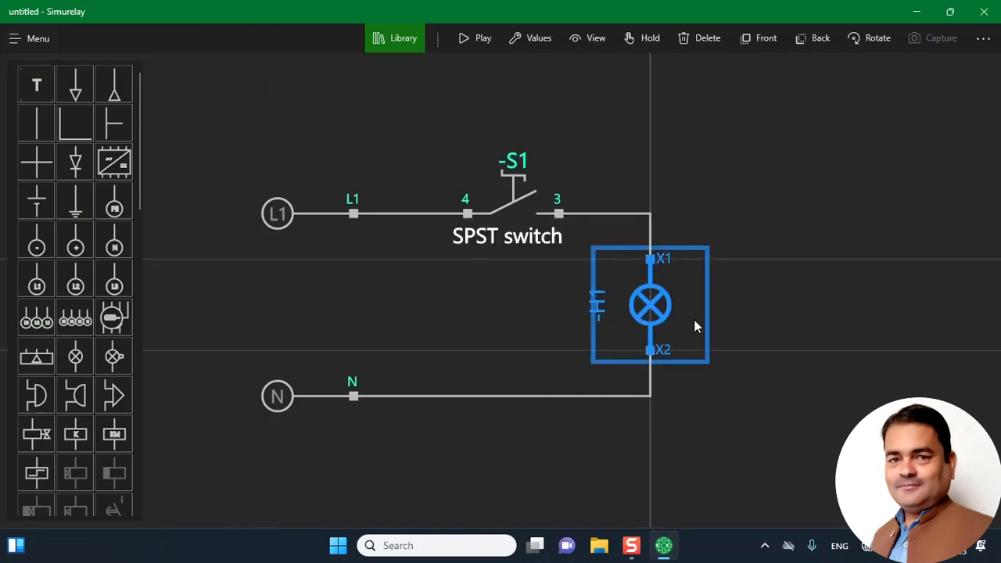
{"action": "left_click", "coordinate": [786, 408]}
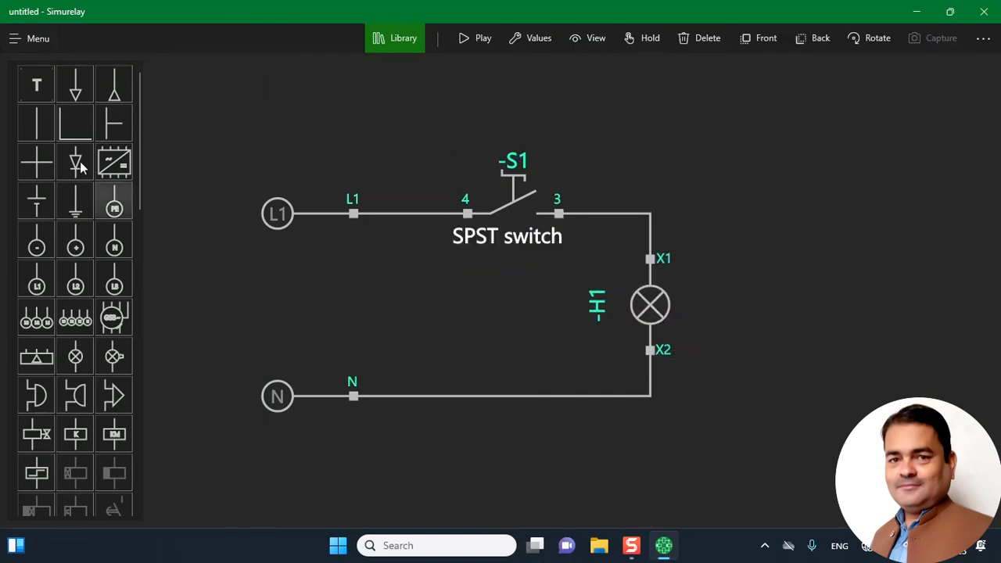
Step: Add a second text label to the right of signal lamp H1 and change its text to "Lamp"
{"action": "left_click", "coordinate": [36, 85]}
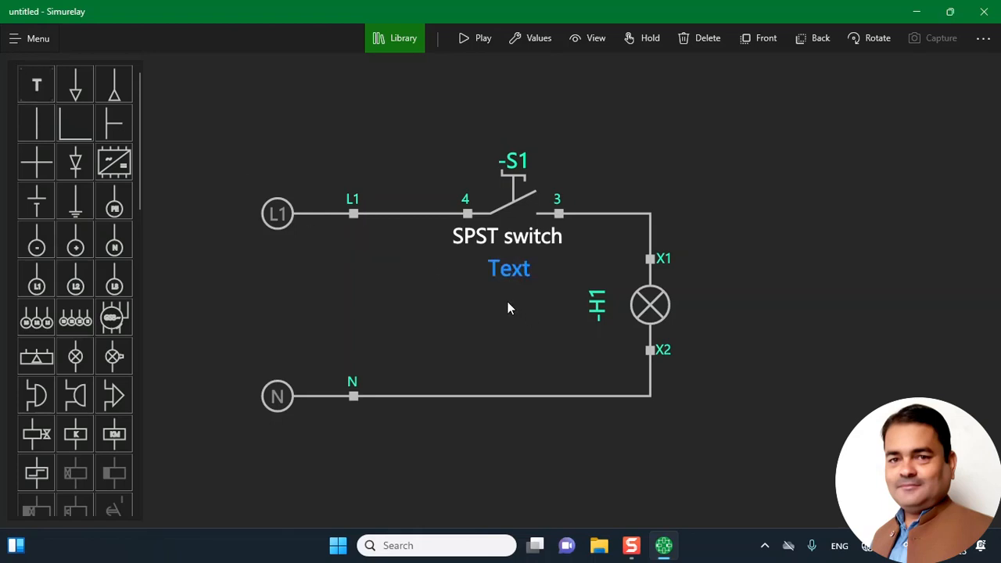
{"action": "left_click_drag", "start_coordinate": [507, 271], "coordinate": [716, 317]}
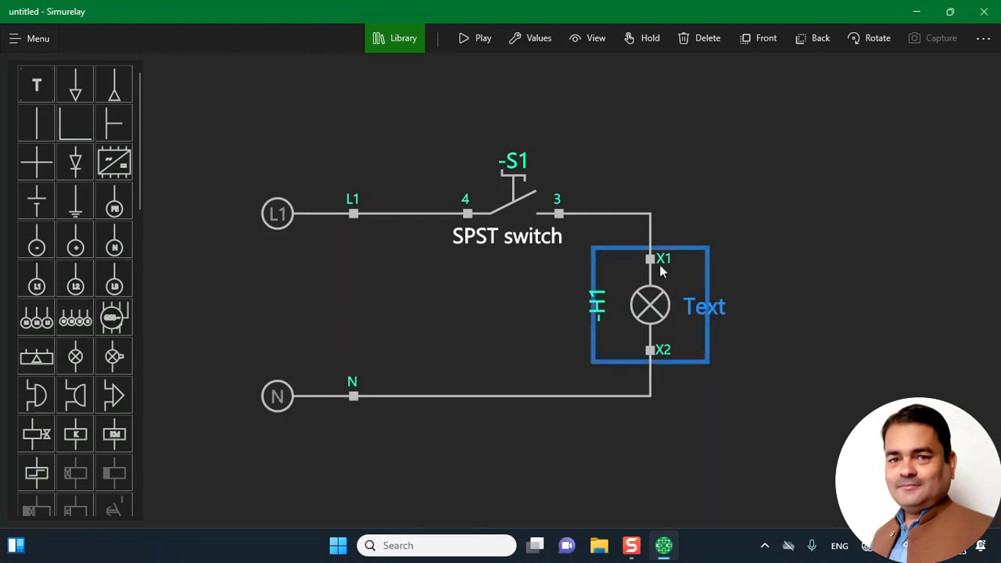
{"action": "left_click", "coordinate": [538, 38]}
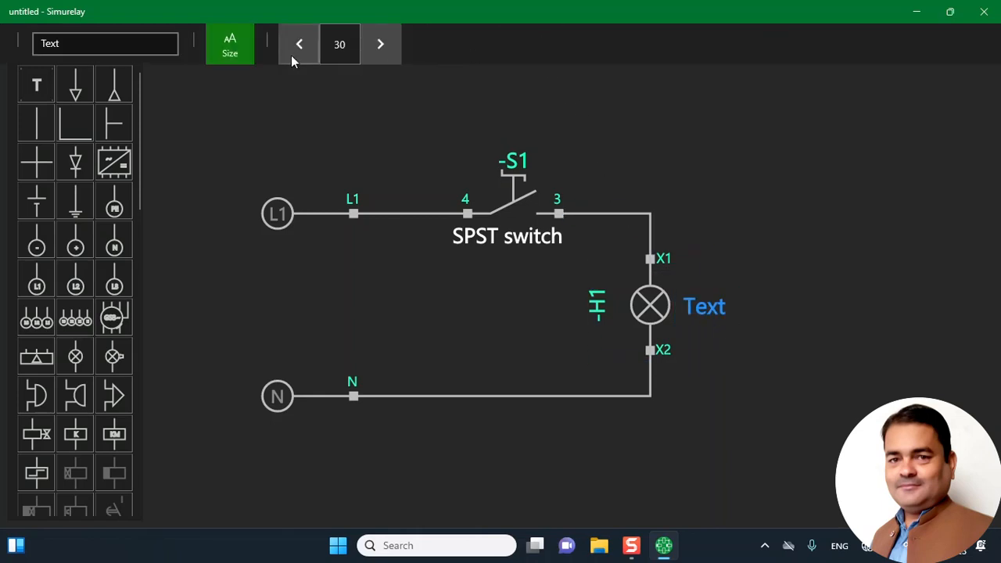
{"action": "left_click", "coordinate": [87, 43]}
{"action": "left_click_drag", "start_coordinate": [87, 43], "coordinate": [18, 47]}
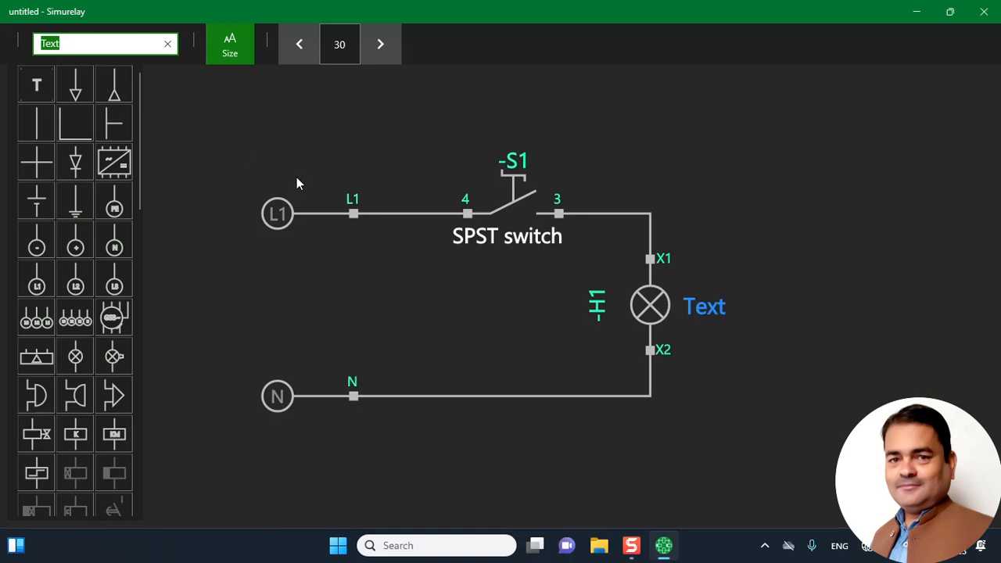
{"action": "type", "text": "Lam"}
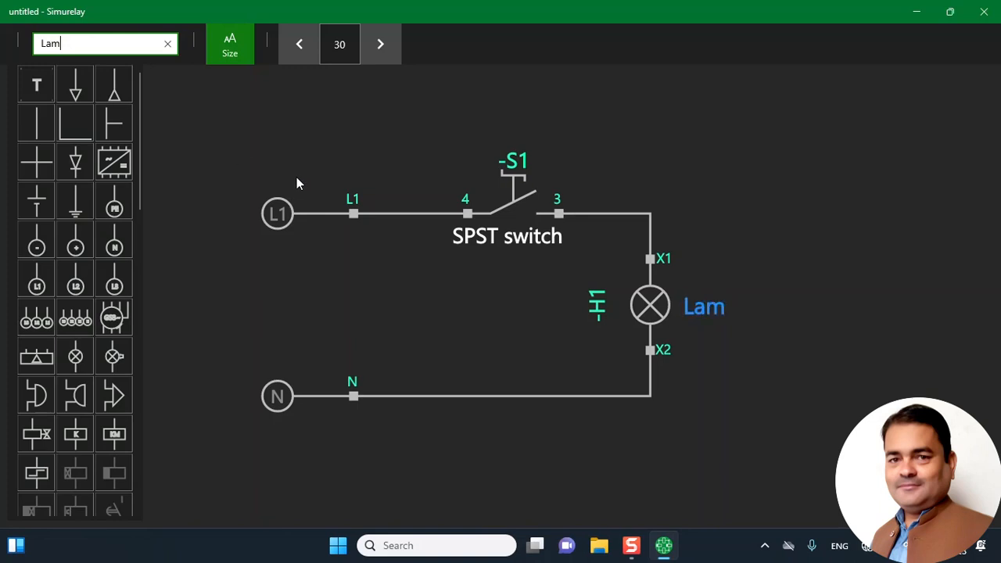
{"action": "type", "text": "p"}
{"action": "left_click", "coordinate": [297, 217]}
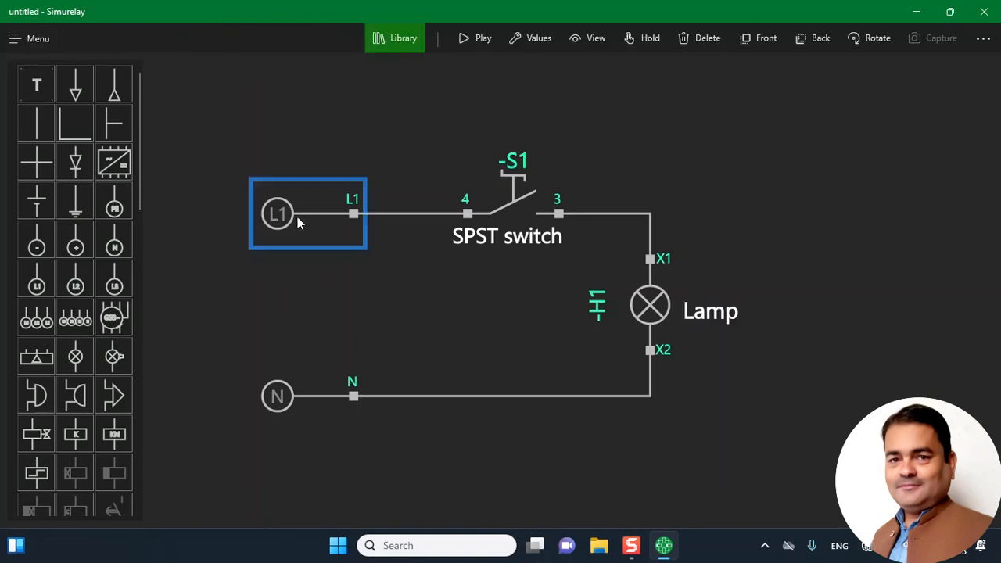
Step: Move the "Lamp" label slightly up so it lines up with the lamp symbol
{"action": "left_click", "coordinate": [619, 306]}
{"action": "left_click", "coordinate": [739, 325]}
{"action": "left_click", "coordinate": [820, 374]}
{"action": "left_click", "coordinate": [714, 316]}
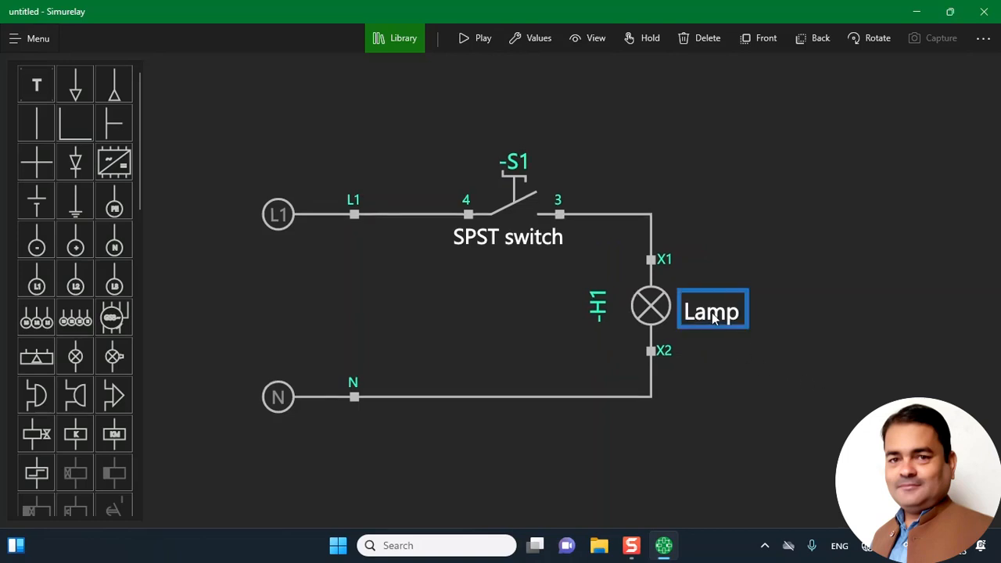
{"action": "left_click_drag", "start_coordinate": [716, 316], "coordinate": [711, 309]}
{"action": "left_click", "coordinate": [612, 344]}
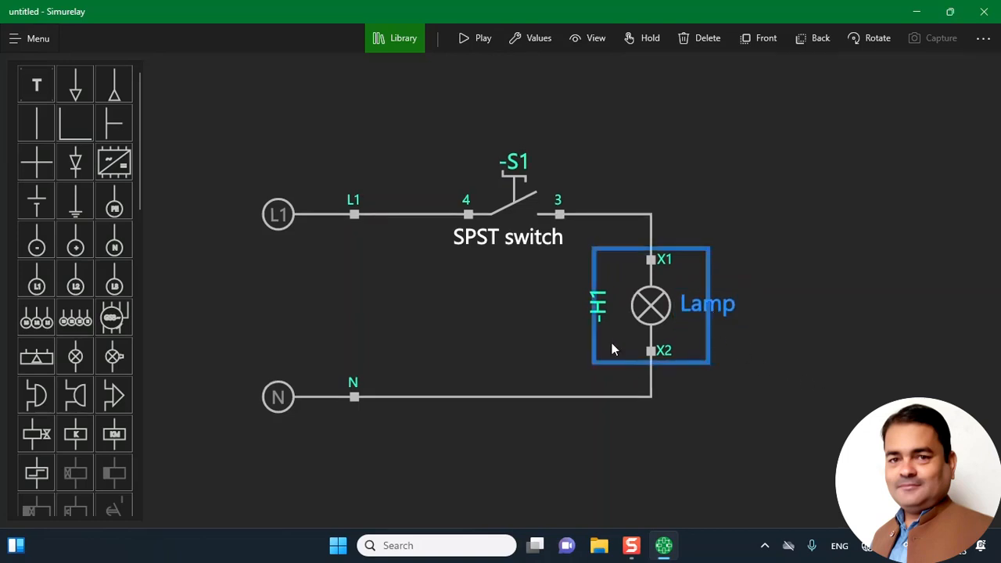
{"action": "left_click", "coordinate": [411, 274]}
{"action": "left_click", "coordinate": [304, 226]}
{"action": "left_click", "coordinate": [541, 213]}
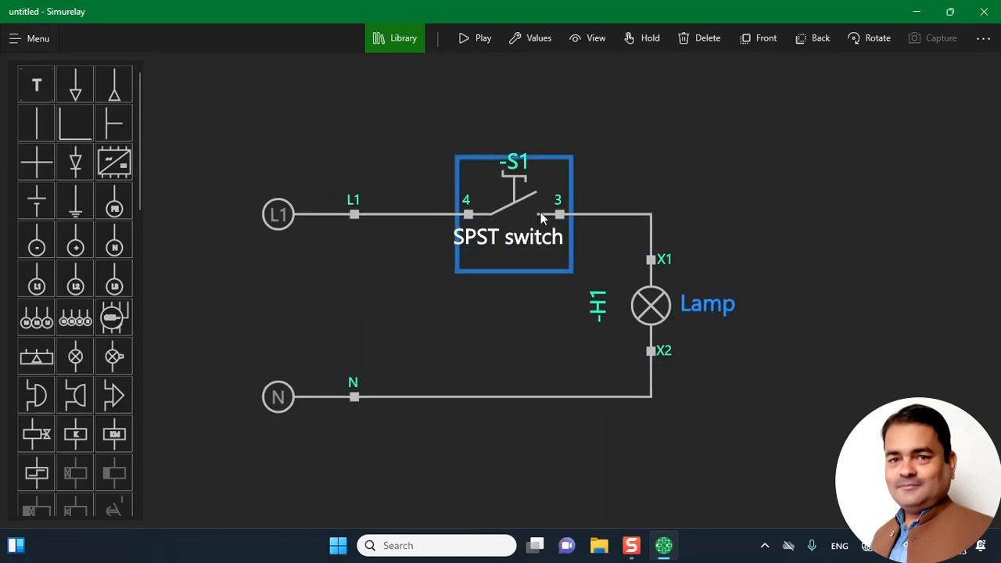
{"action": "left_click", "coordinate": [335, 217]}
{"action": "left_click", "coordinate": [354, 217]}
{"action": "left_click", "coordinate": [417, 224]}
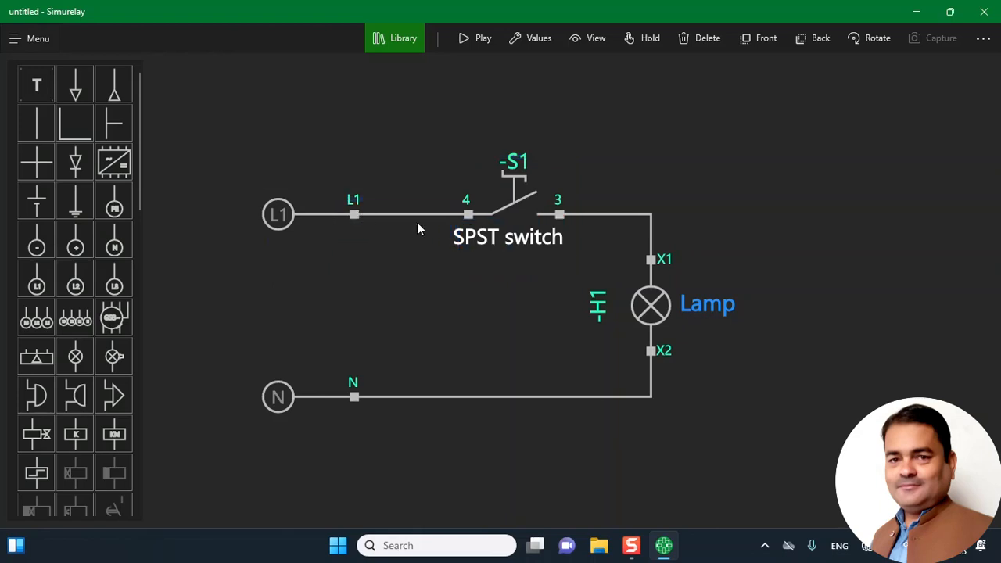
{"action": "left_click", "coordinate": [498, 231]}
{"action": "left_click", "coordinate": [494, 263]}
{"action": "left_click", "coordinate": [476, 278]}
{"action": "left_click", "coordinate": [664, 327]}
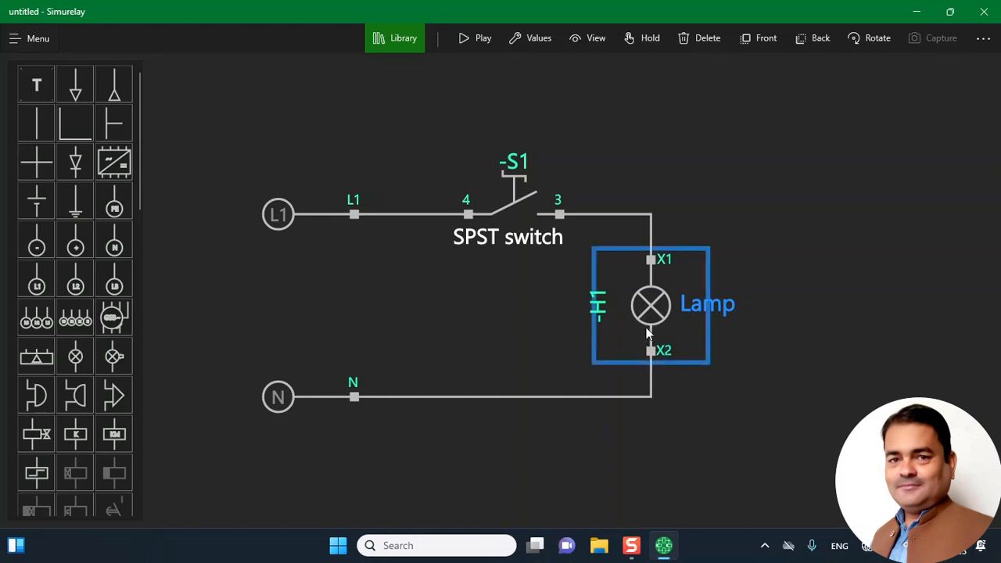
{"action": "left_click", "coordinate": [441, 259]}
{"action": "left_click", "coordinate": [321, 231]}
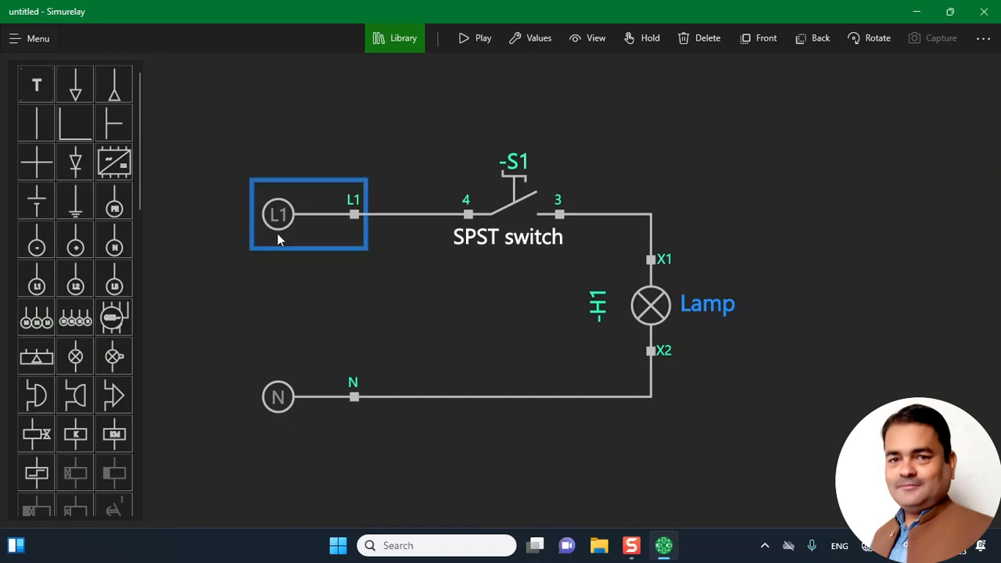
{"action": "left_click", "coordinate": [357, 264]}
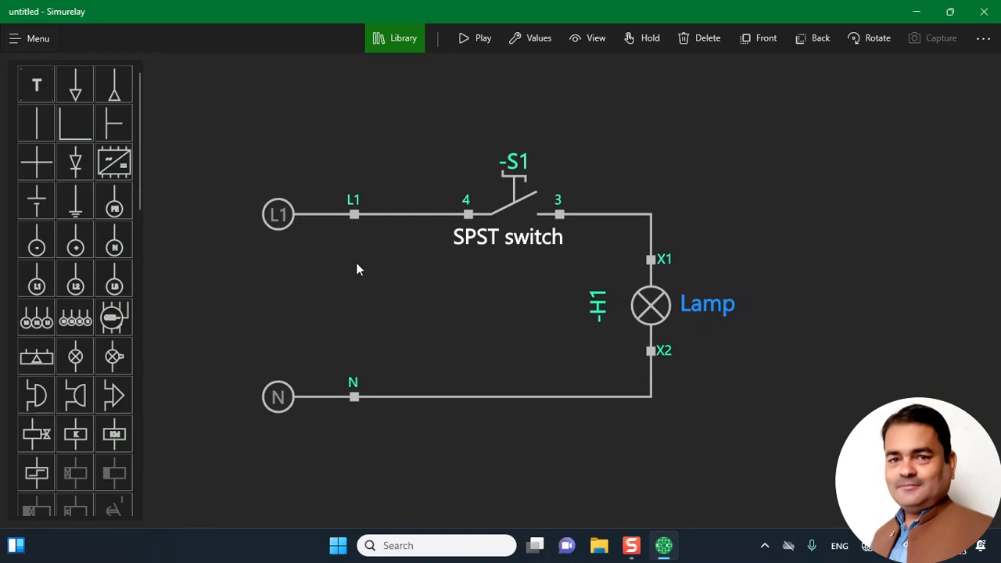